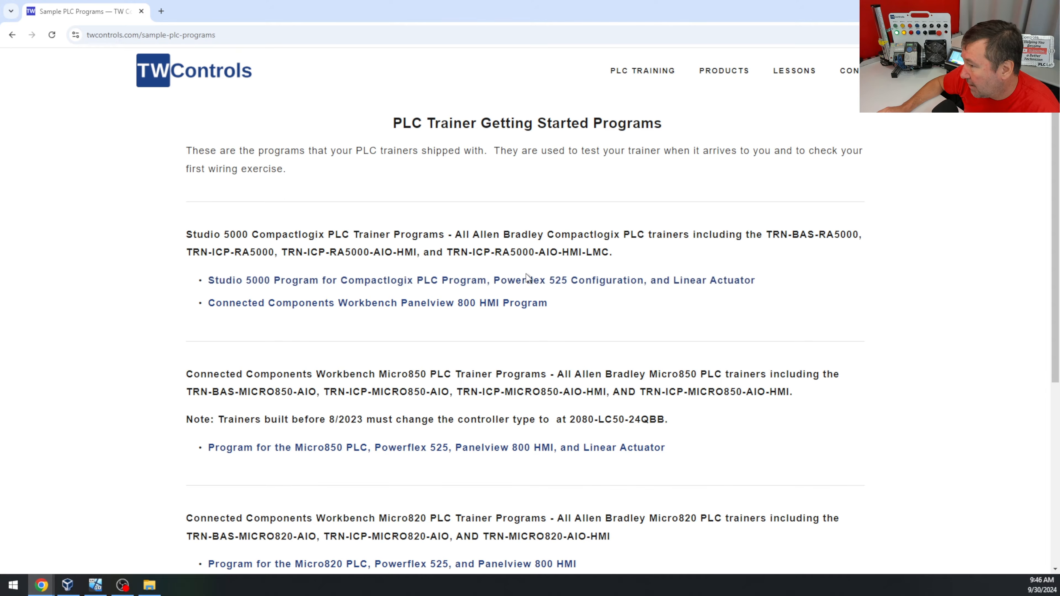
Get the Studio 5000 CompactLogix sample program and, in Logix Designer, locate its Linear_Actuator Ethernet module and YamTS_AOI add-on instruction
{"action": "left_click", "coordinate": [543, 279]}
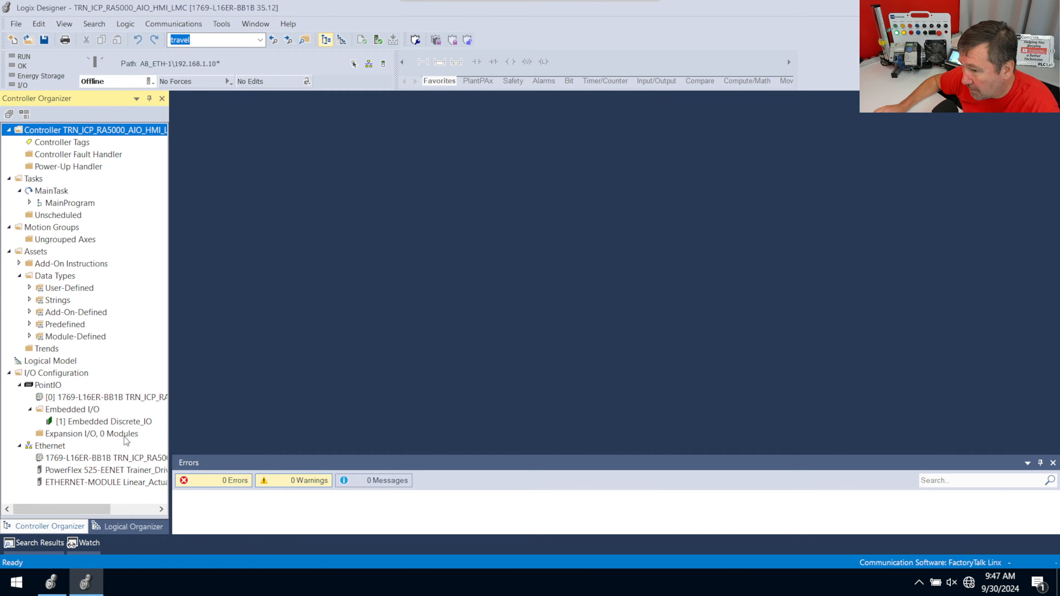
{"action": "left_click", "coordinate": [128, 484]}
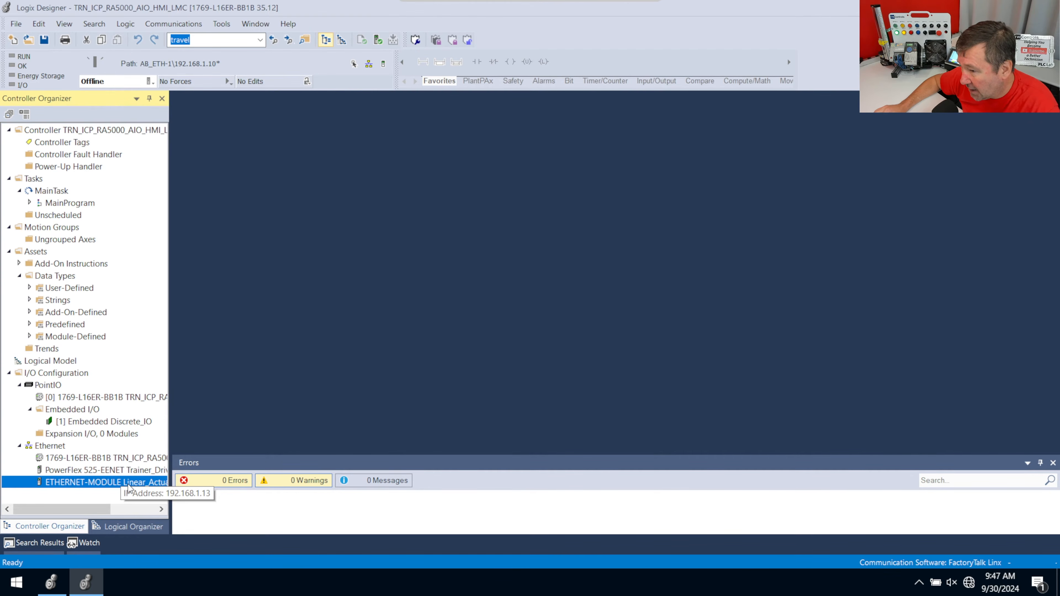
{"action": "left_click", "coordinate": [19, 263]}
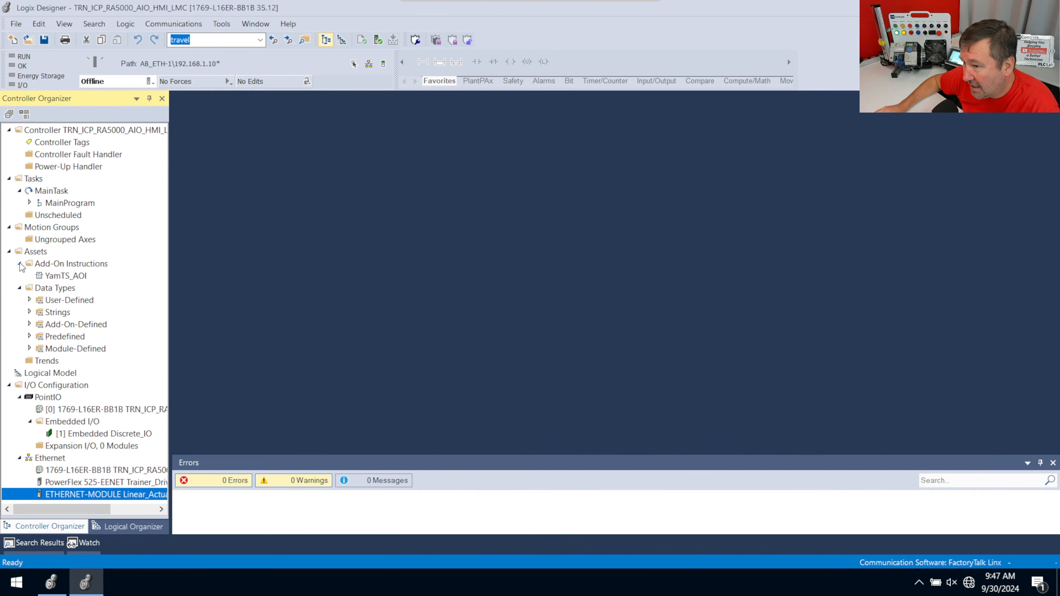
{"action": "left_click", "coordinate": [58, 280]}
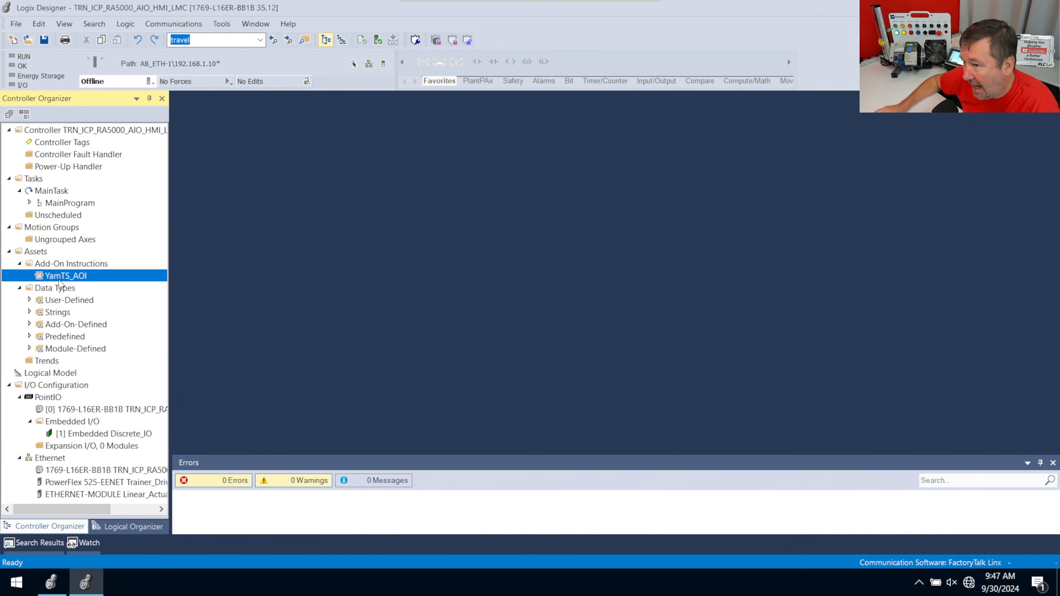
Open the LMC_Option routine in MainProgram and view the rung containing the YamTS_AOI block
{"action": "left_click", "coordinate": [29, 203]}
{"action": "double_click", "coordinate": [83, 265]}
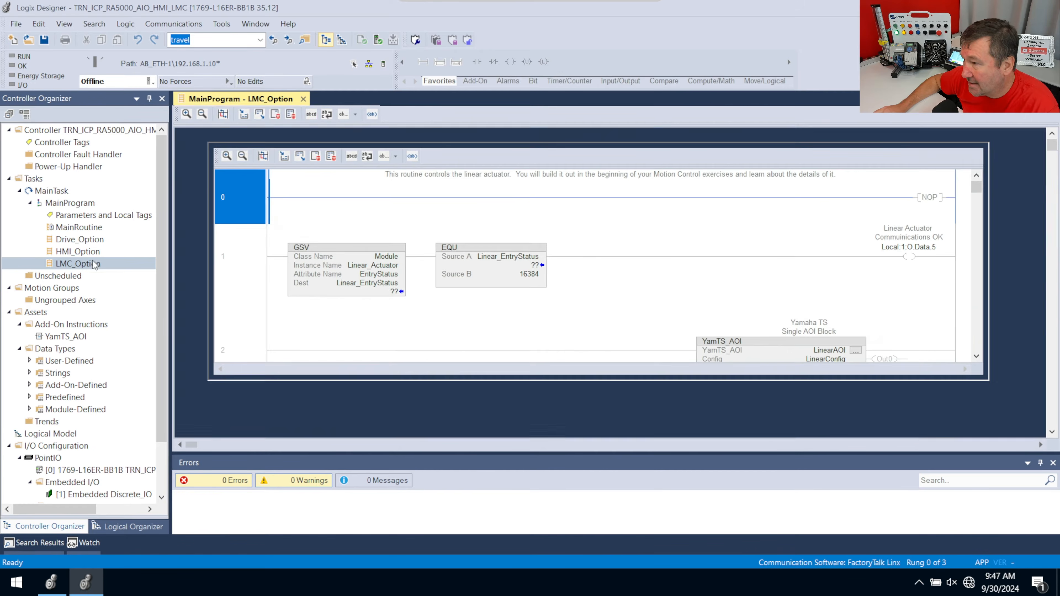
{"action": "scroll", "coordinate": [525, 308], "scroll_direction": "down", "scroll_amount": 3}
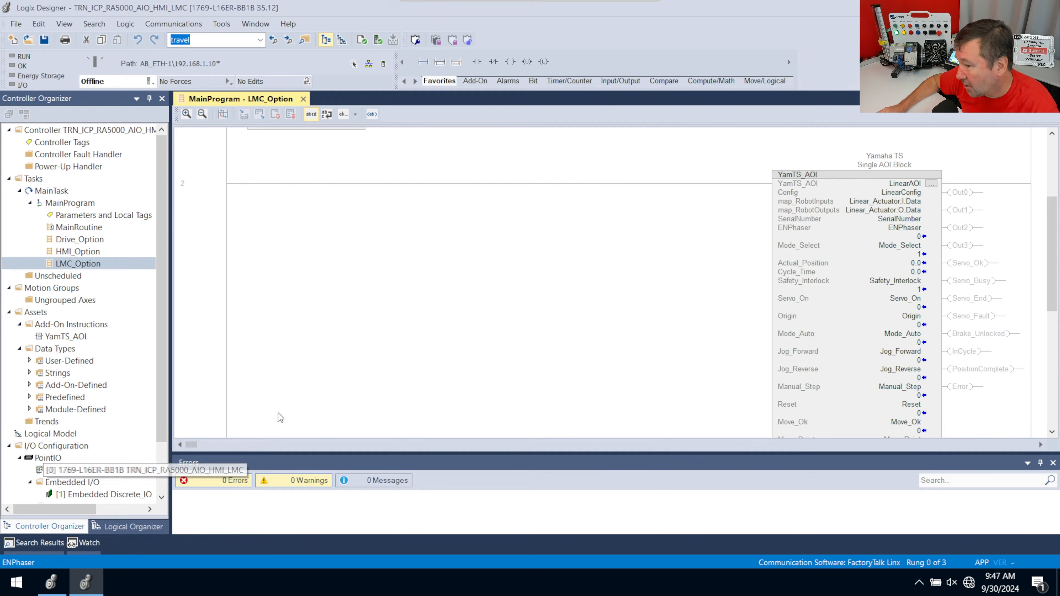
Start a new Logix project named LMC_Fast for a 1769-L18ER-BB1B CompactLogix 5370 controller in the empty Logix Designer instance
{"action": "left_click", "coordinate": [53, 584]}
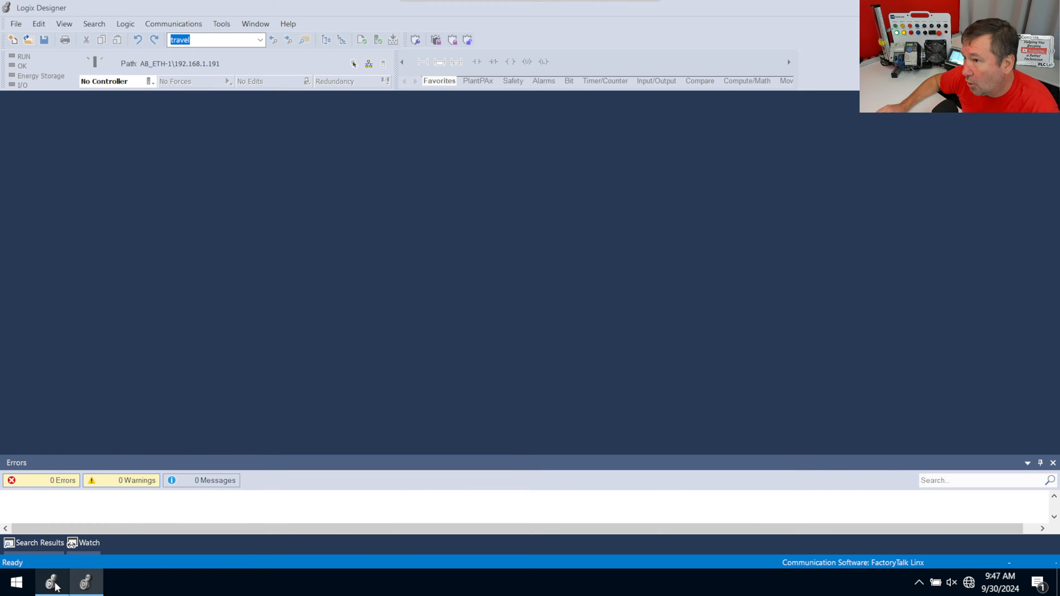
{"action": "left_click", "coordinate": [13, 41]}
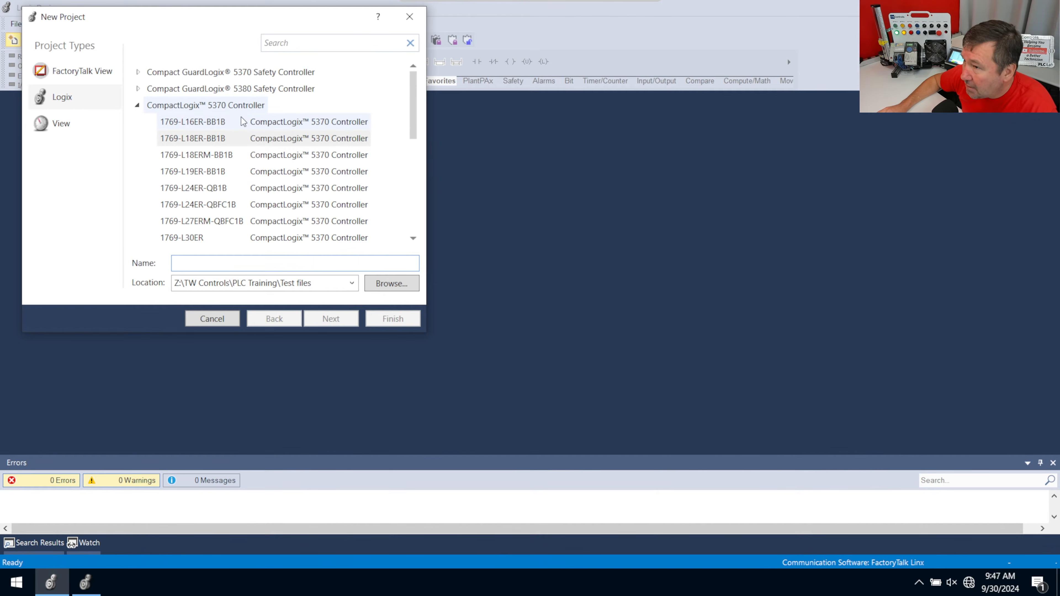
{"action": "left_click", "coordinate": [222, 122]}
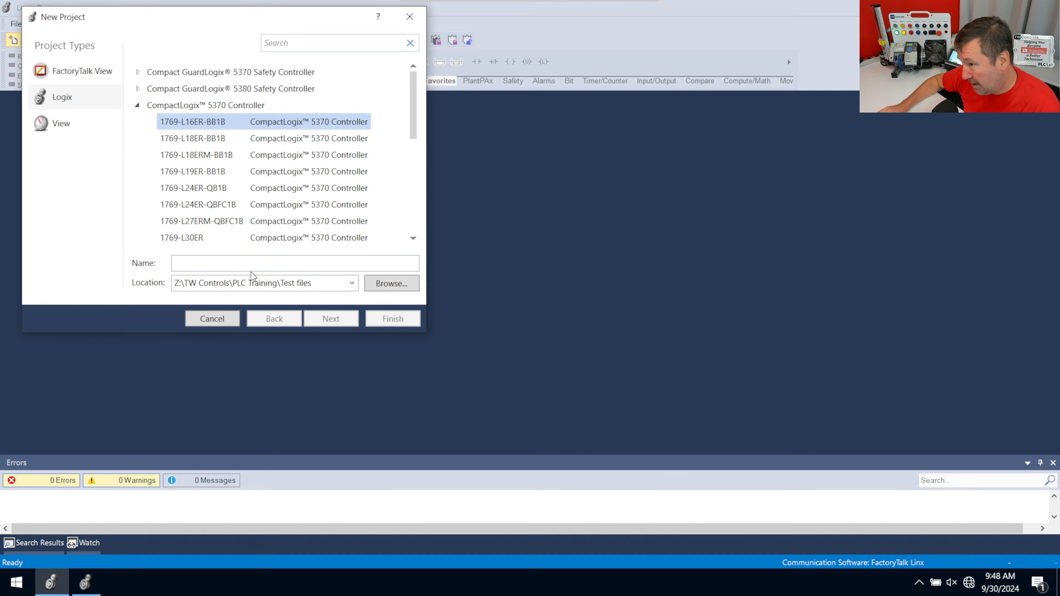
{"action": "left_click", "coordinate": [253, 264]}
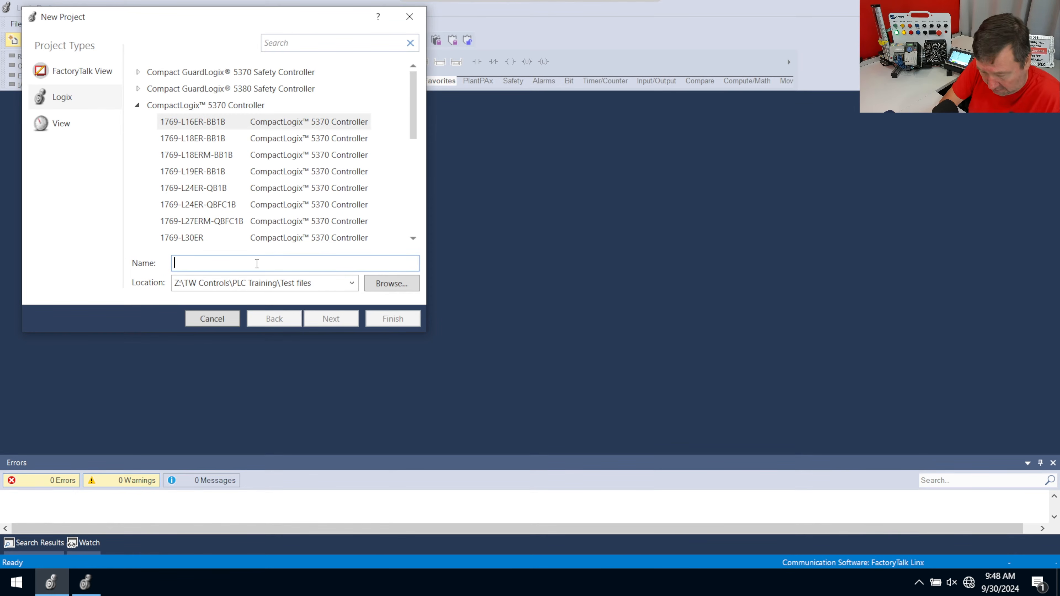
{"action": "type", "text": "LMC_Fast"}
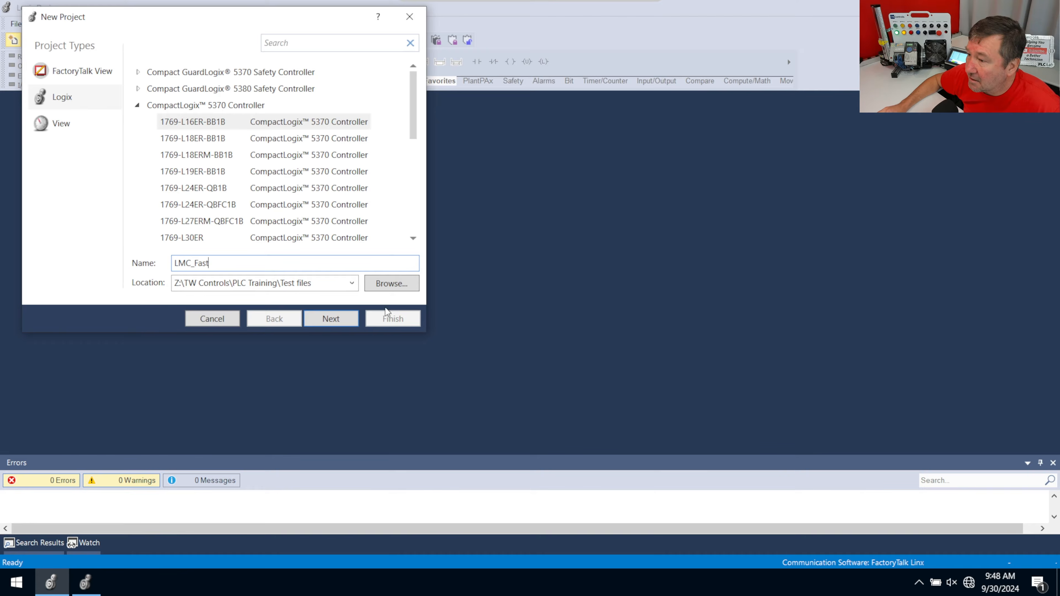
{"action": "left_click", "coordinate": [337, 320]}
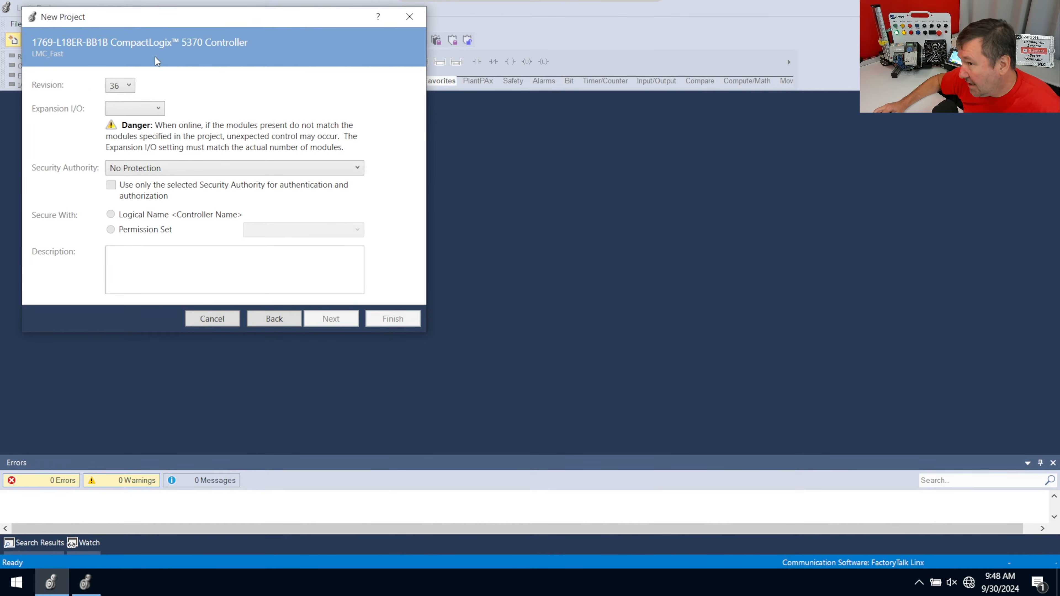
Choose revision 36 and 2 expansion I/O modules for the controller, and finish creating the project
{"action": "left_click", "coordinate": [130, 87]}
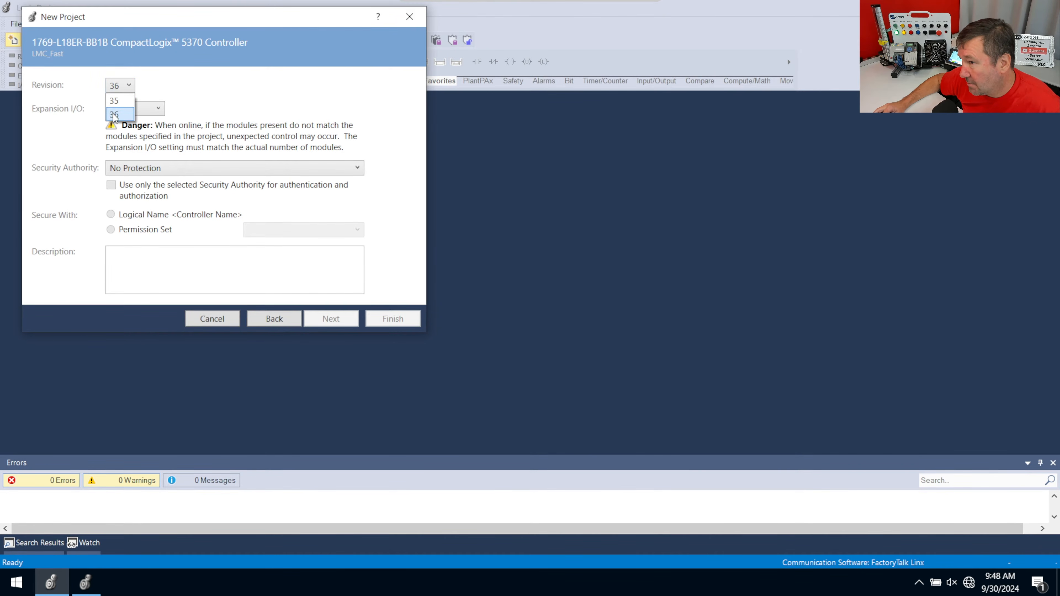
{"action": "left_click", "coordinate": [128, 116]}
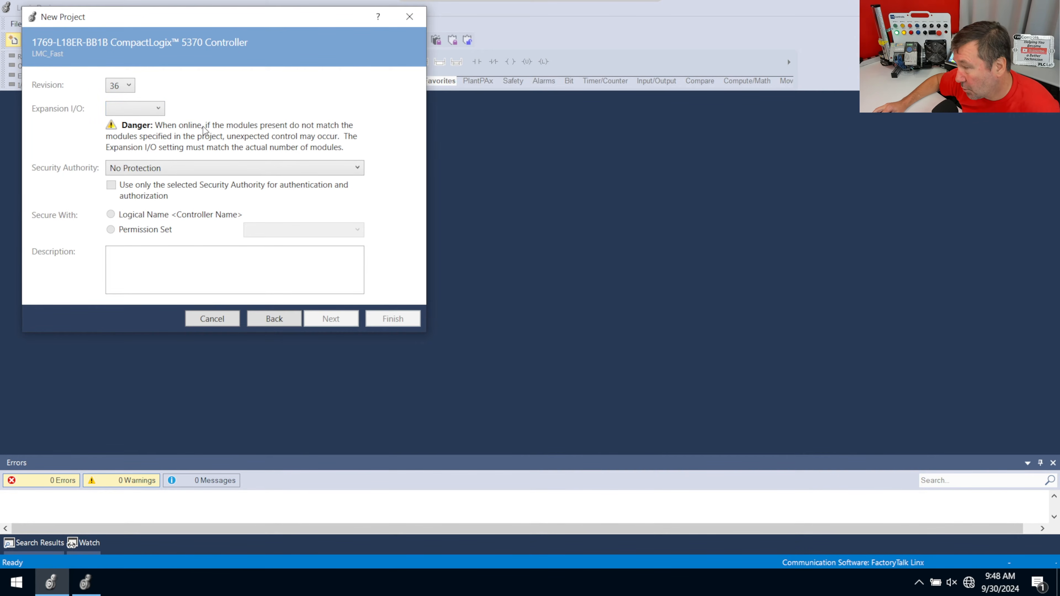
{"action": "left_click", "coordinate": [159, 109]}
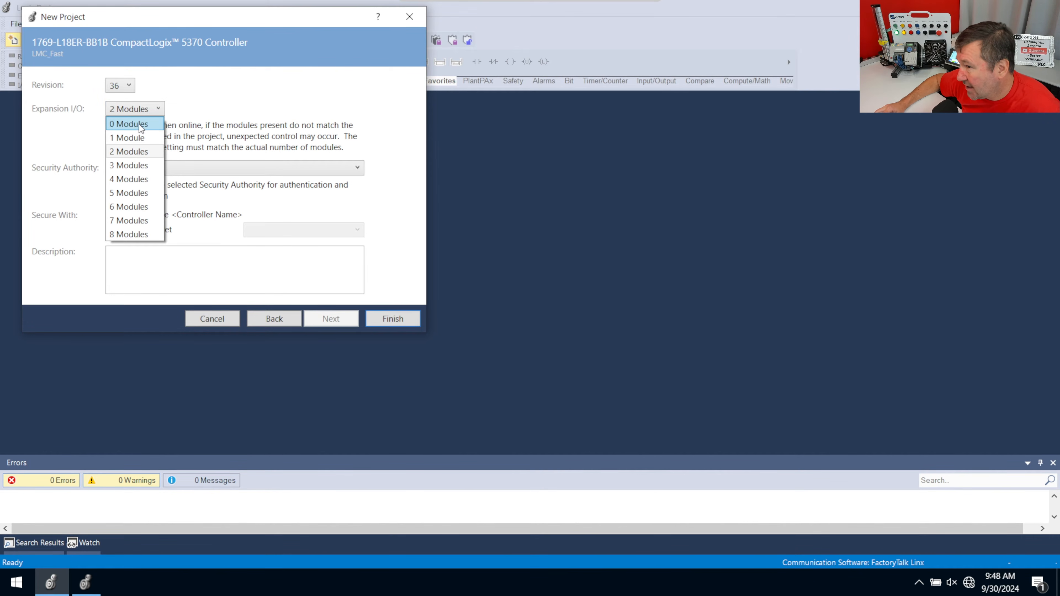
{"action": "left_click", "coordinate": [139, 152]}
{"action": "left_click", "coordinate": [393, 318]}
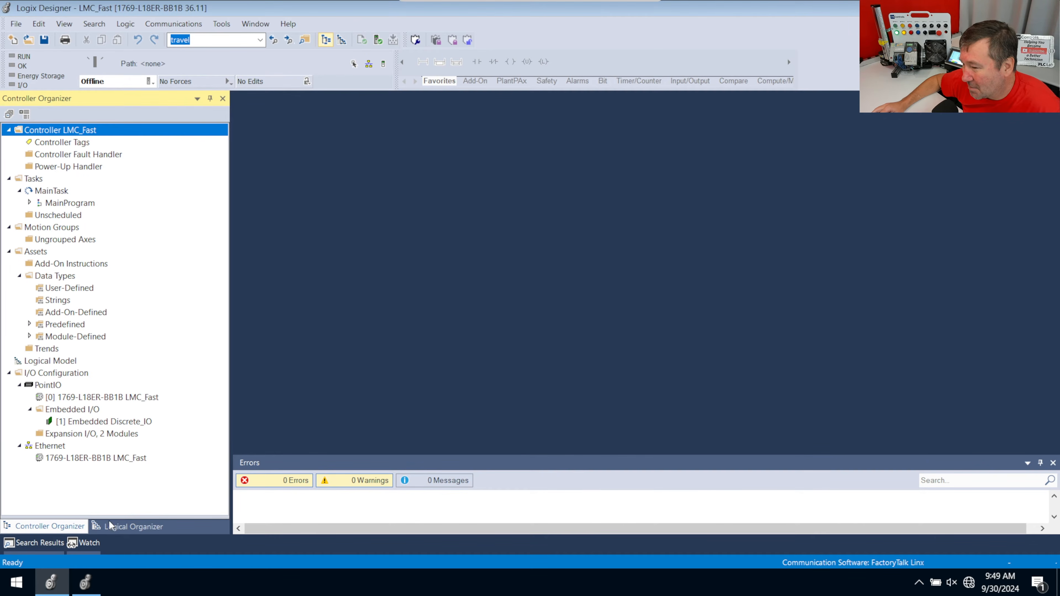
Copy the Linear_Actuator Ethernet module from the sample project into the Ethernet network of the LMC_Fast project
{"action": "left_click", "coordinate": [82, 586]}
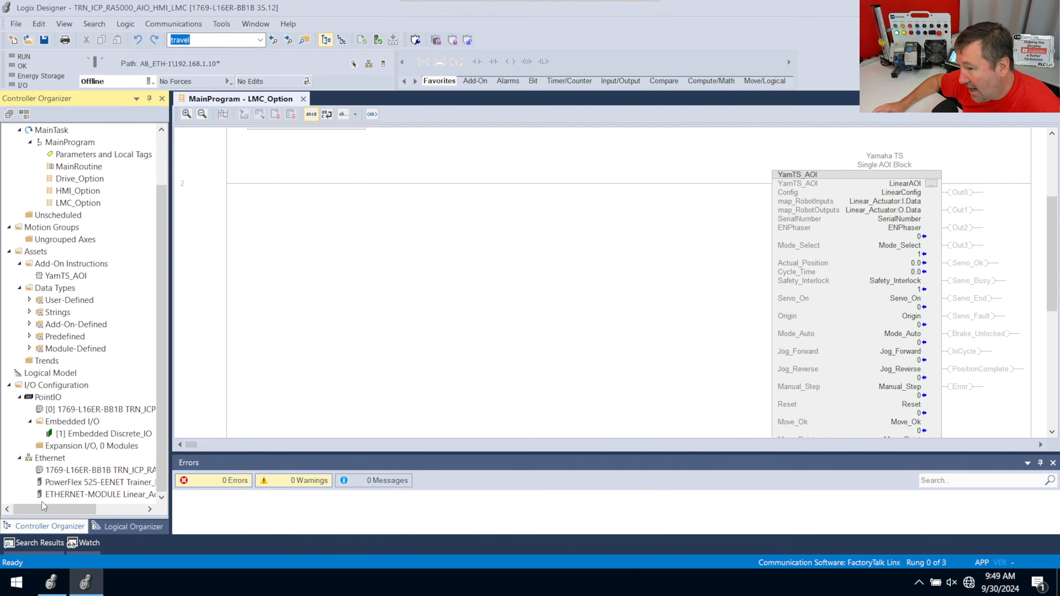
{"action": "left_click", "coordinate": [58, 385]}
{"action": "left_click", "coordinate": [51, 459]}
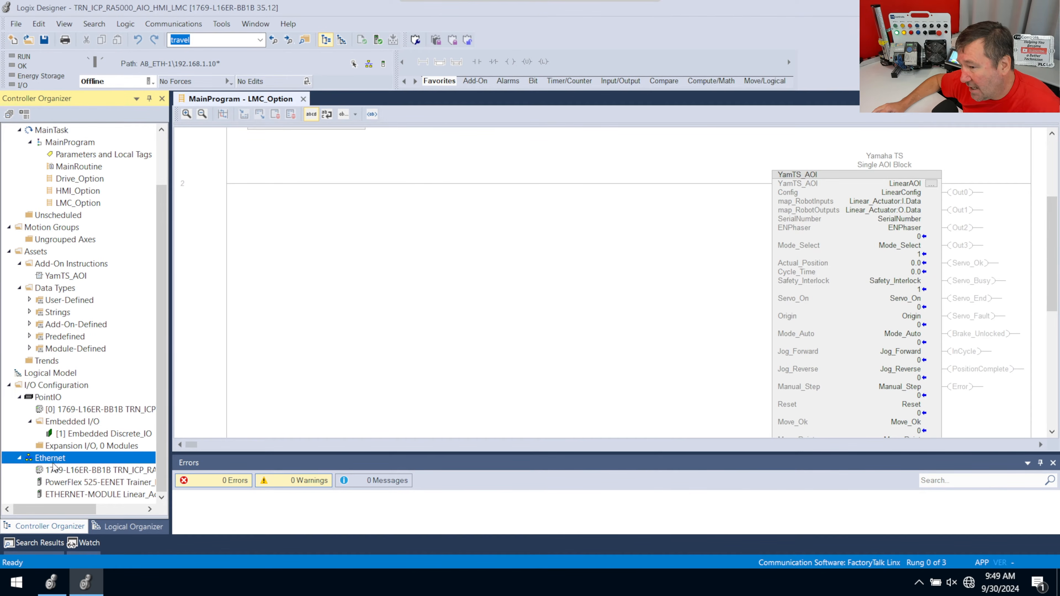
{"action": "left_click", "coordinate": [95, 495]}
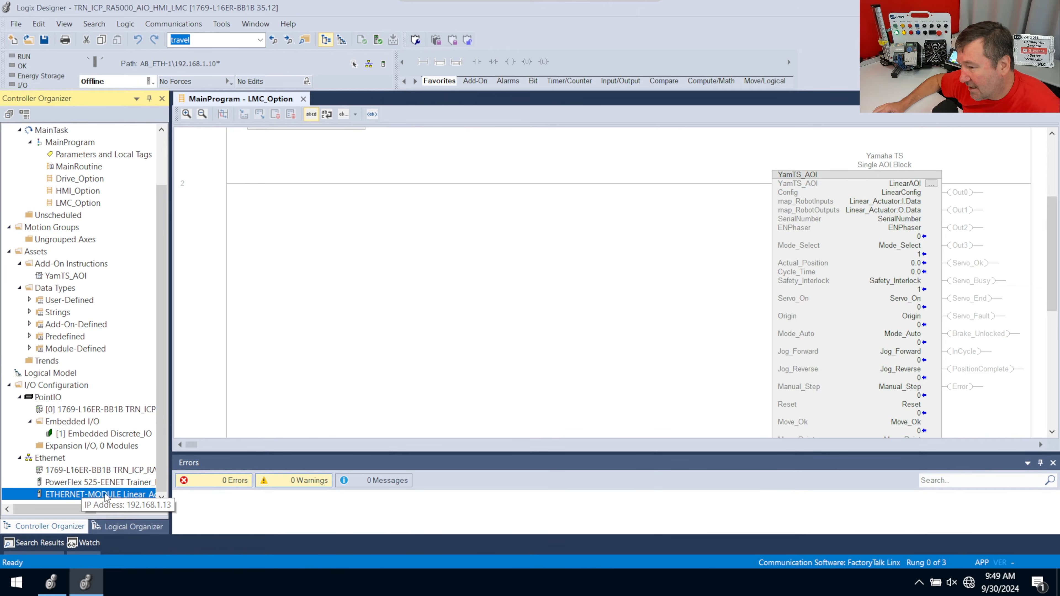
{"action": "right_click", "coordinate": [137, 494]}
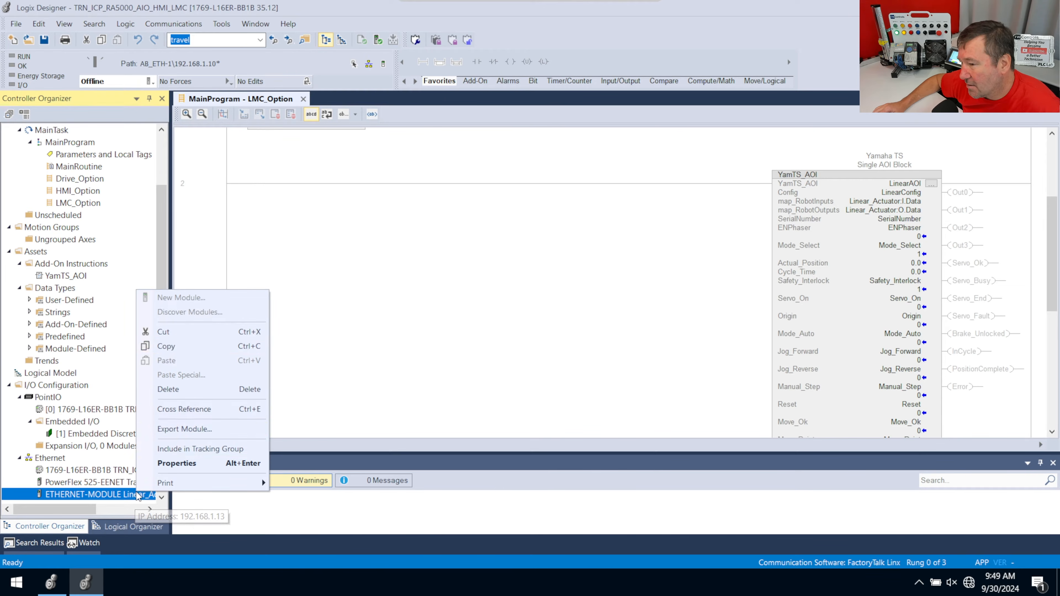
{"action": "left_click", "coordinate": [172, 346]}
{"action": "left_click", "coordinate": [51, 583]}
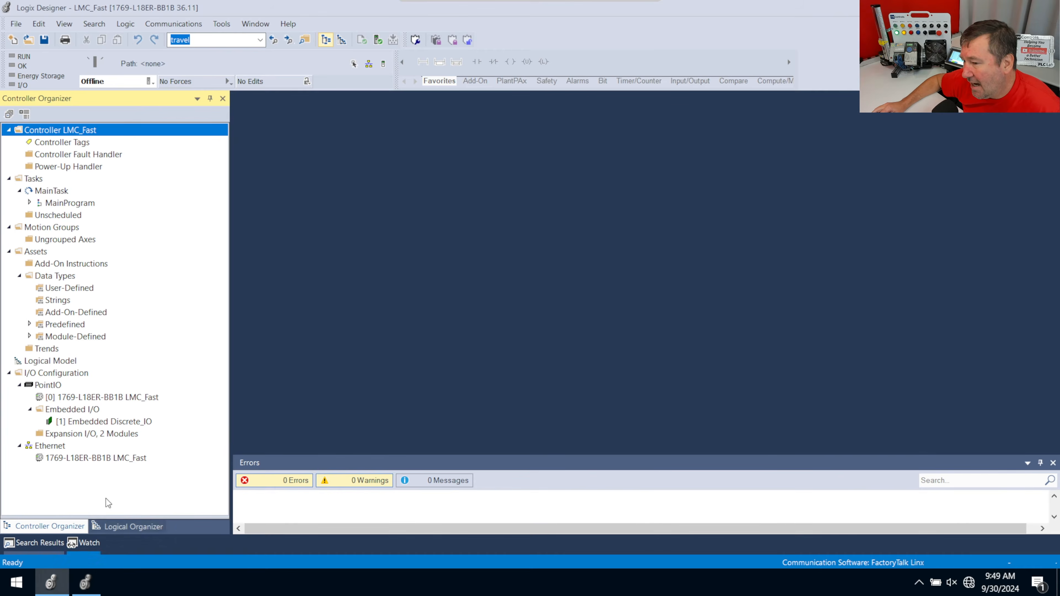
{"action": "right_click", "coordinate": [48, 449]}
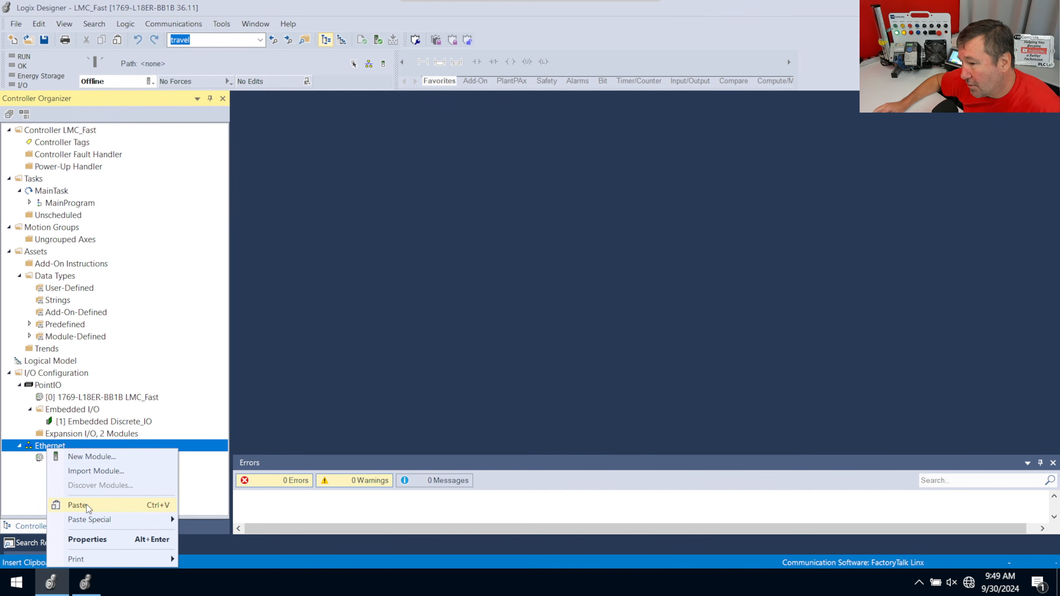
{"action": "left_click", "coordinate": [77, 505]}
Set the Linear_Actuator module's IP address to 192.168.1.194 and accept its properties
{"action": "double_click", "coordinate": [142, 470]}
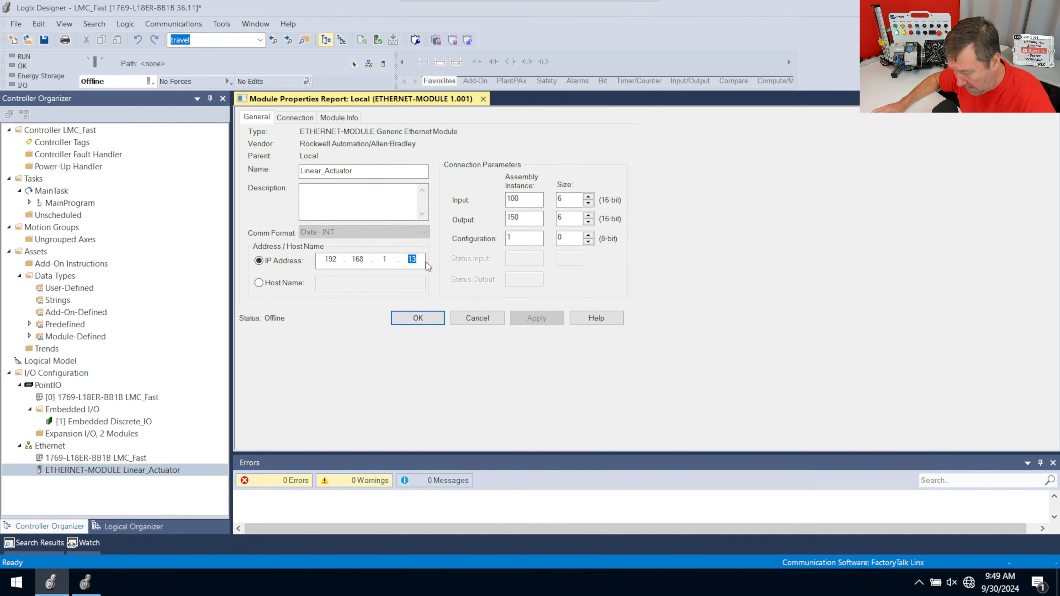
{"action": "type", "text": "194"}
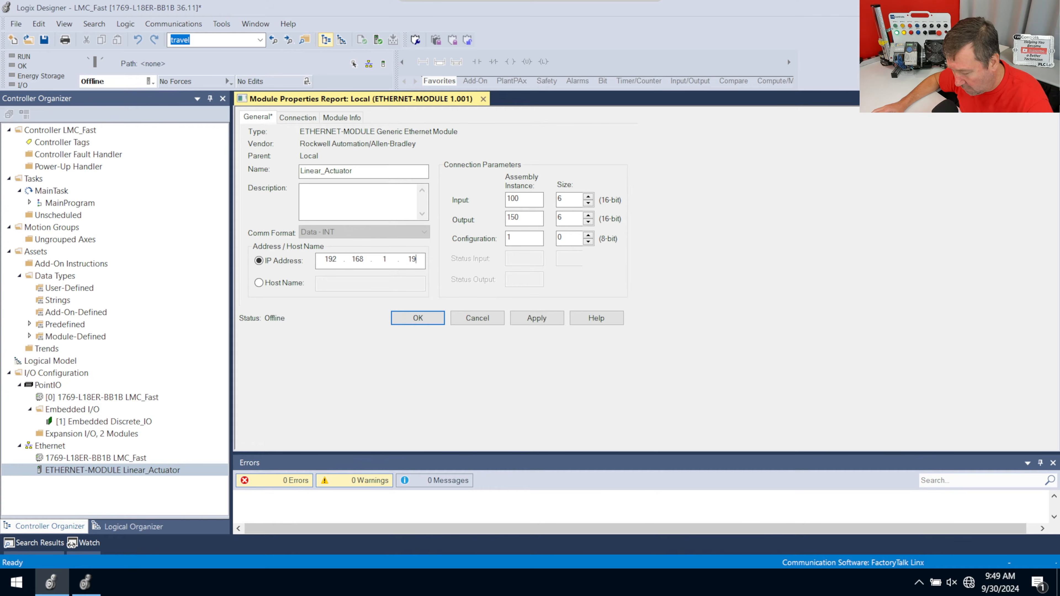
{"action": "left_click", "coordinate": [429, 327]}
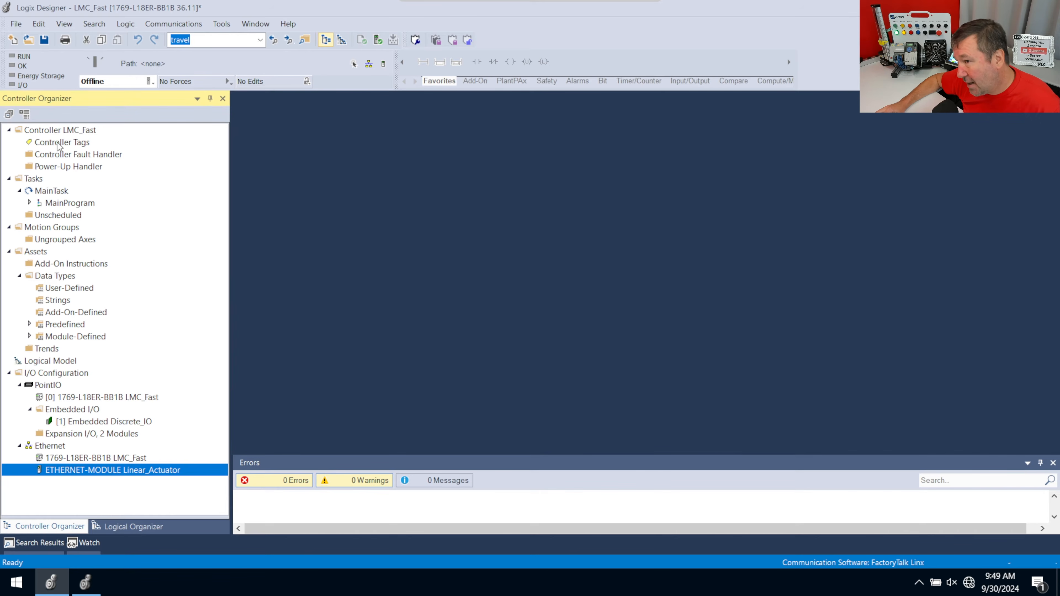
Examine the Linear_Actuator:I.Data elements in the controller tags and show the contents of the Assets folder
{"action": "double_click", "coordinate": [59, 144]}
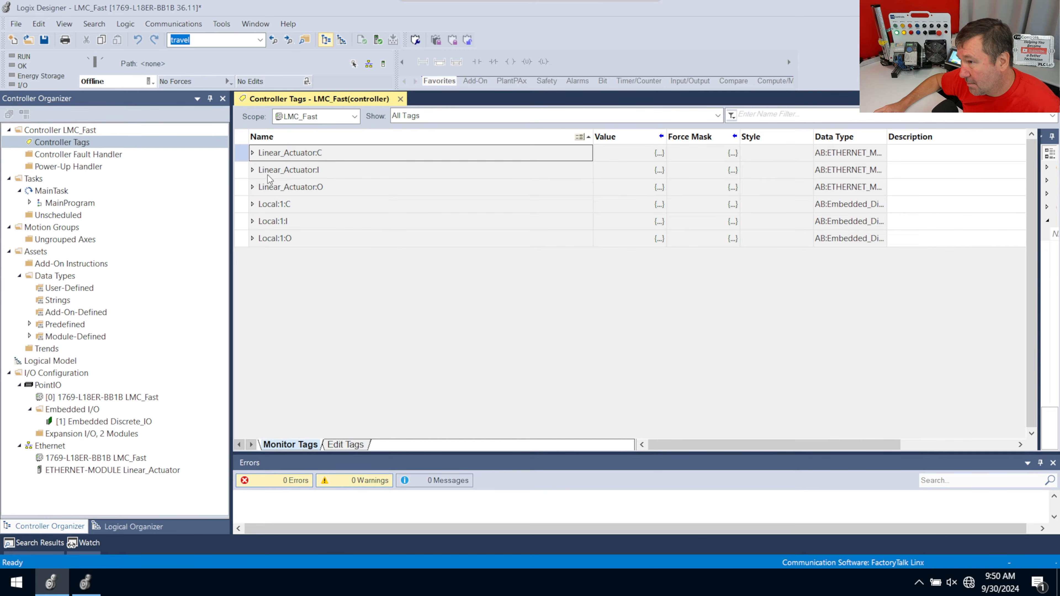
{"action": "left_click", "coordinate": [252, 170]}
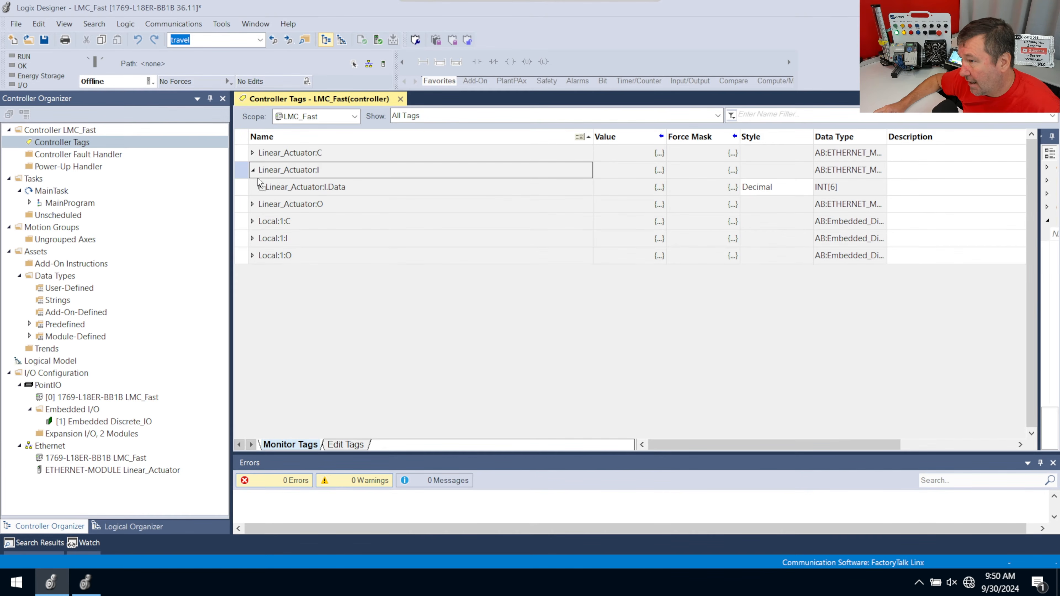
{"action": "left_click", "coordinate": [259, 189]}
{"action": "left_click", "coordinate": [260, 188]}
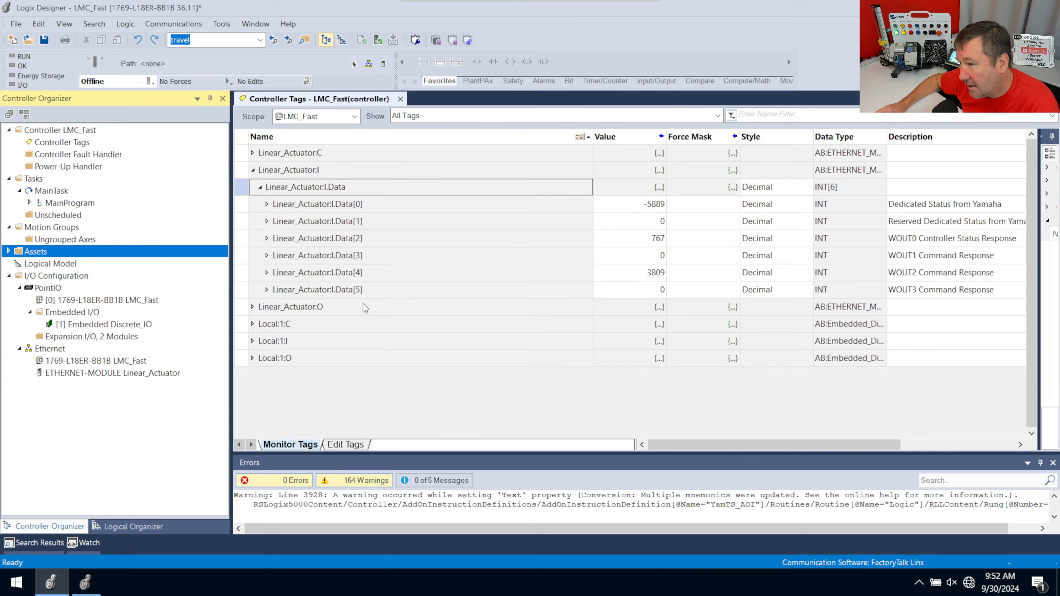
{"action": "left_click", "coordinate": [8, 252]}
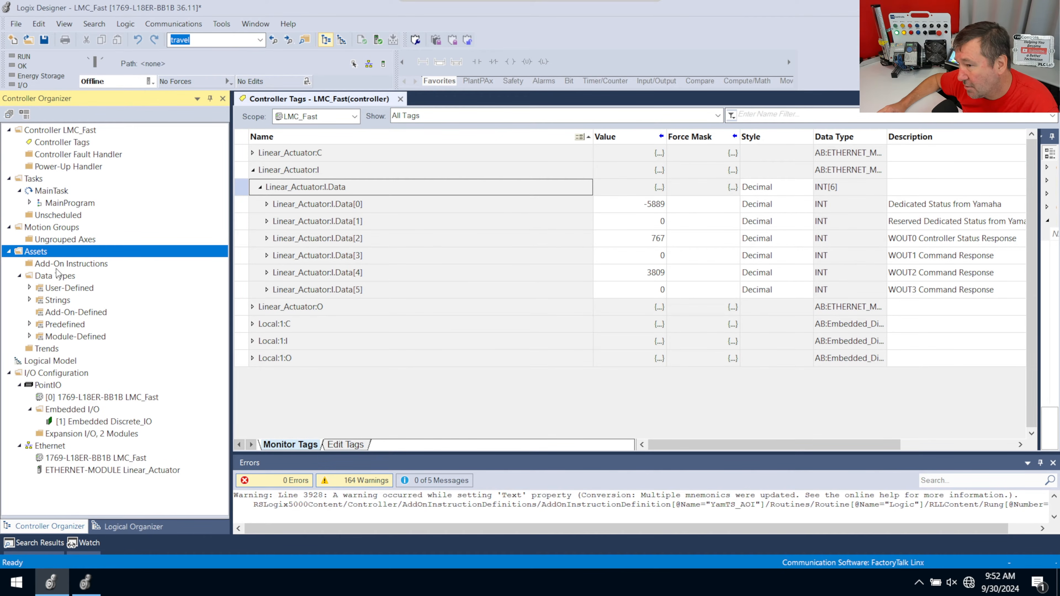
Export rung 2 of the sample project's LMC_Option routine to Documents as Rung2_from_LMC_Option, and return to the LMC_Fast project
{"action": "left_click", "coordinate": [86, 582]}
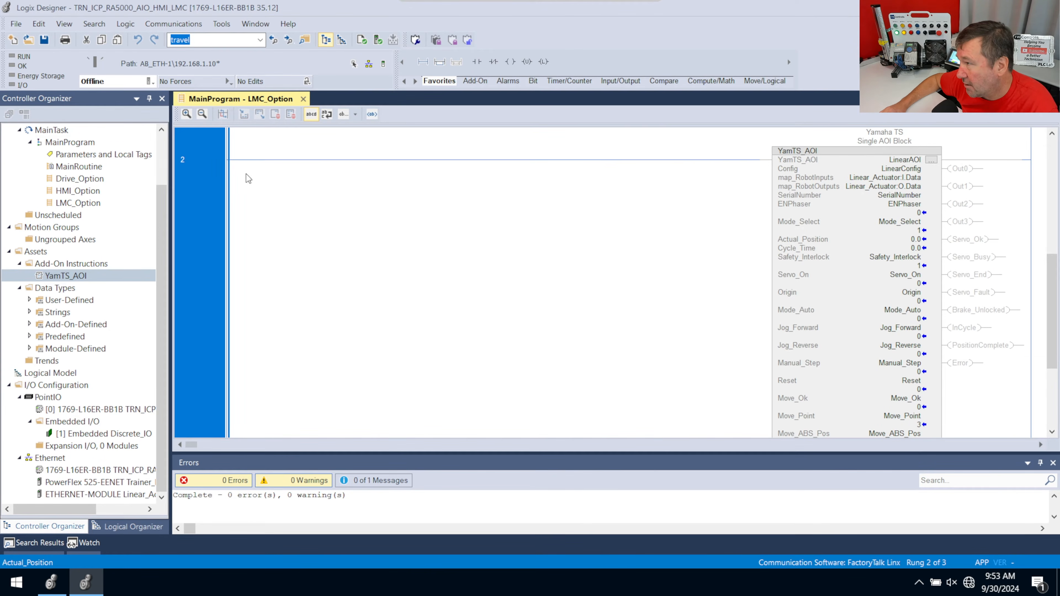
{"action": "left_click", "coordinate": [72, 204]}
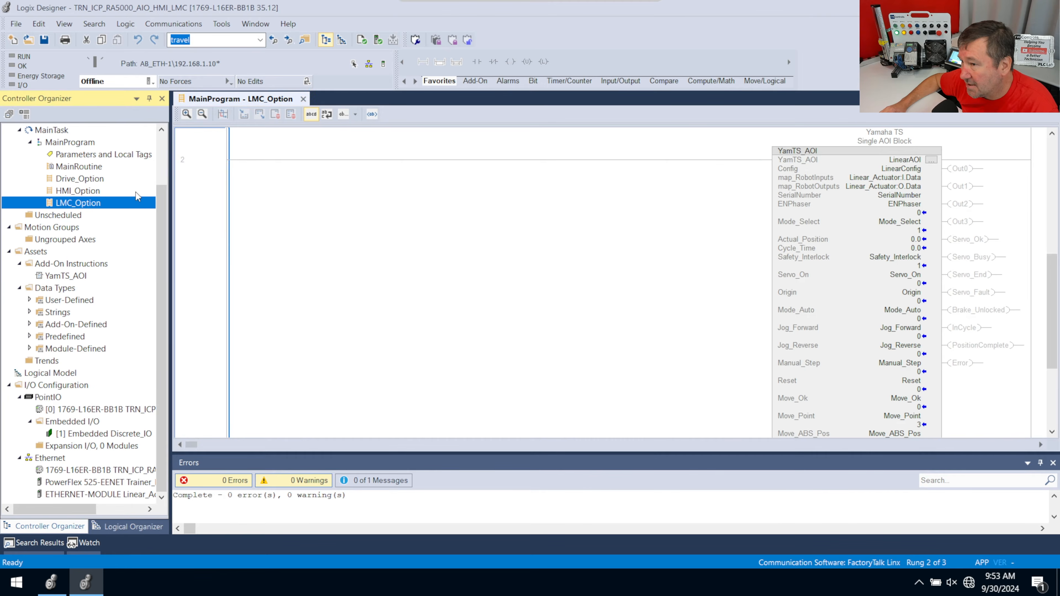
{"action": "right_click", "coordinate": [186, 185]}
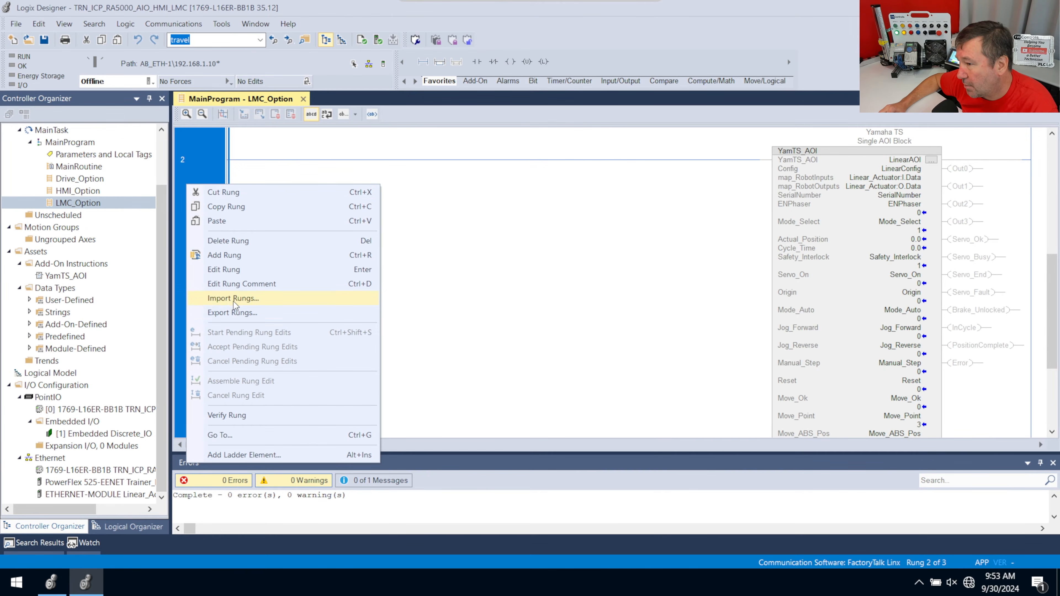
{"action": "left_click", "coordinate": [234, 313]}
{"action": "left_click", "coordinate": [362, 196]}
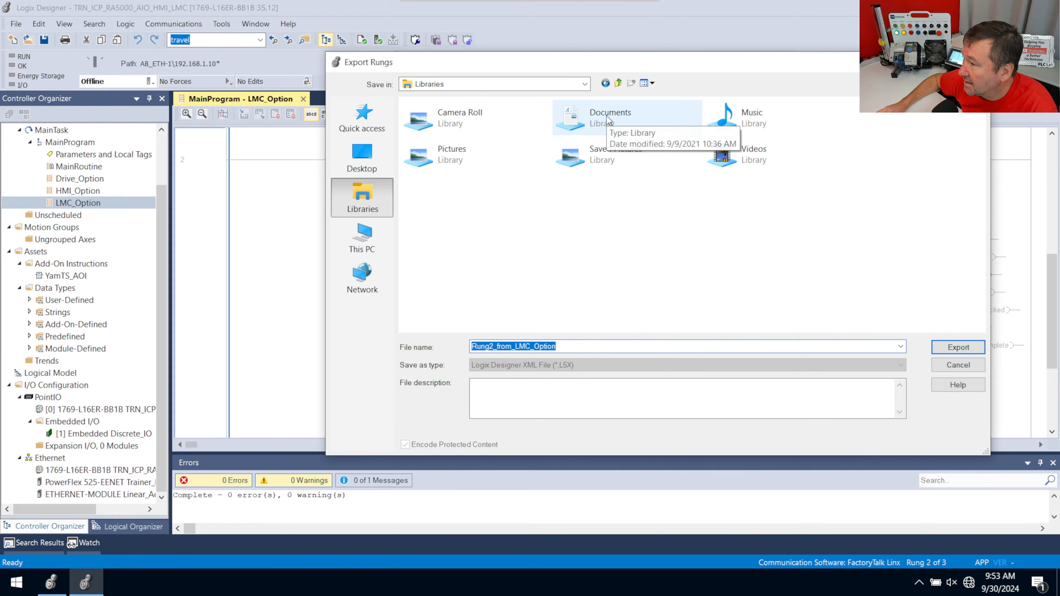
{"action": "double_click", "coordinate": [610, 121]}
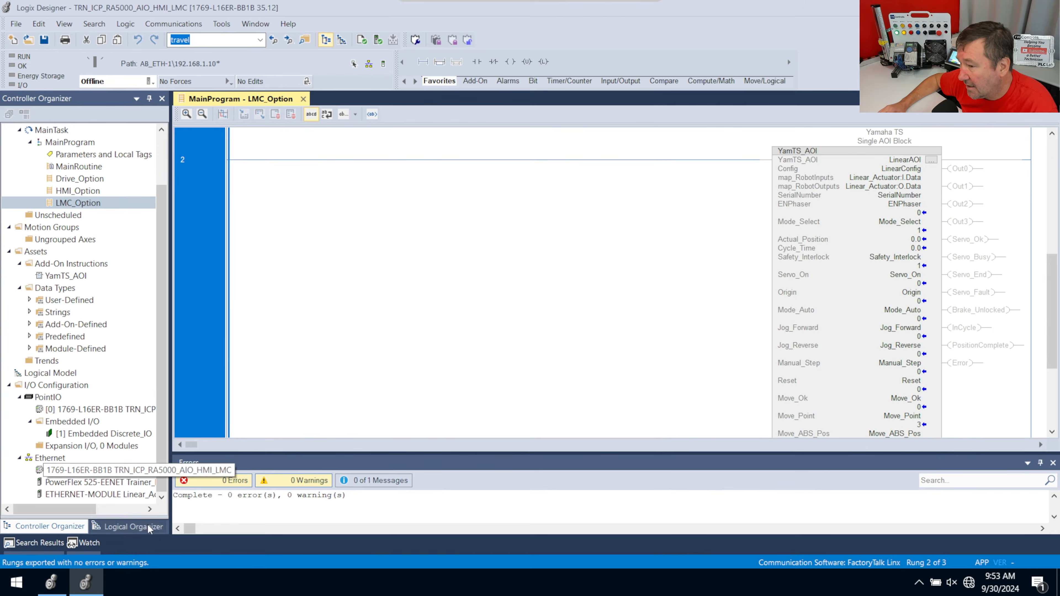
{"action": "left_click", "coordinate": [51, 583]}
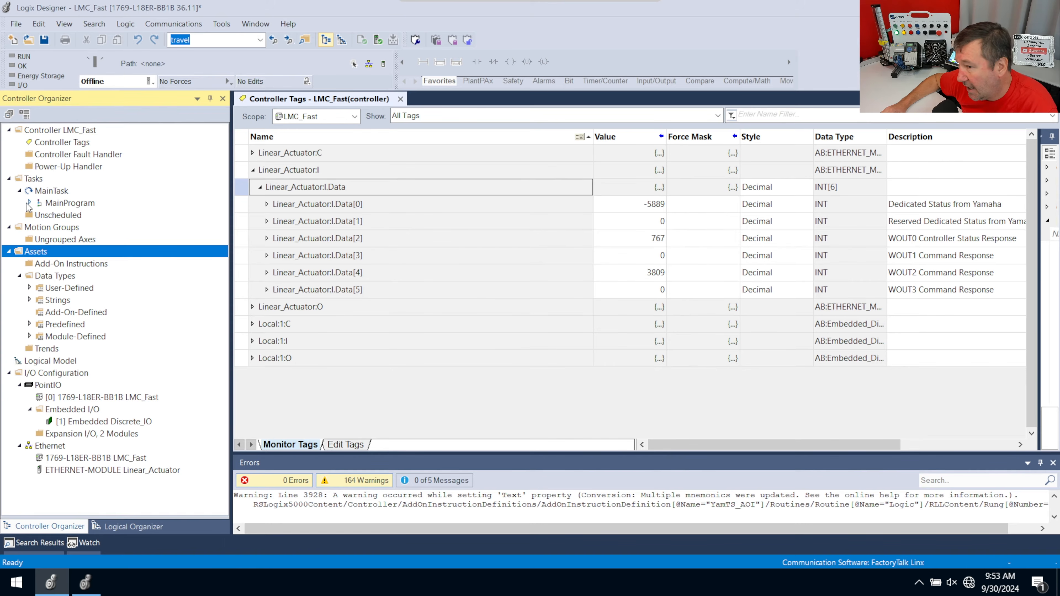
Open the MainRoutine of MainProgram and delete its empty rung 0
{"action": "left_click", "coordinate": [30, 203]}
{"action": "double_click", "coordinate": [79, 227]}
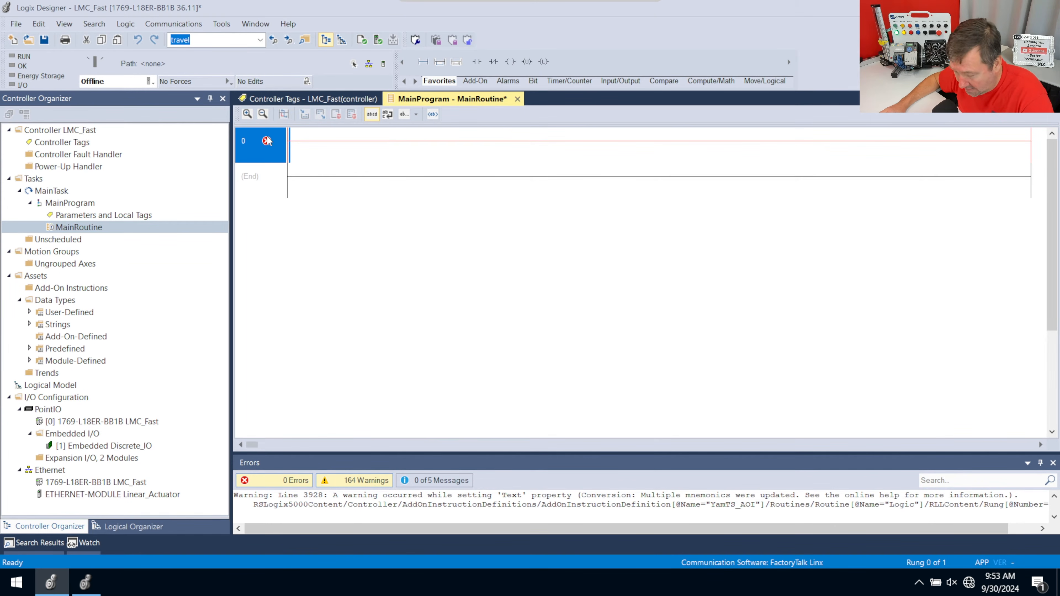
{"action": "key", "text": "Delete"}
Import Rung2_from_LMC_Option.L5X from Documents into MainRoutine, keeping the default import configuration
{"action": "right_click", "coordinate": [263, 139]}
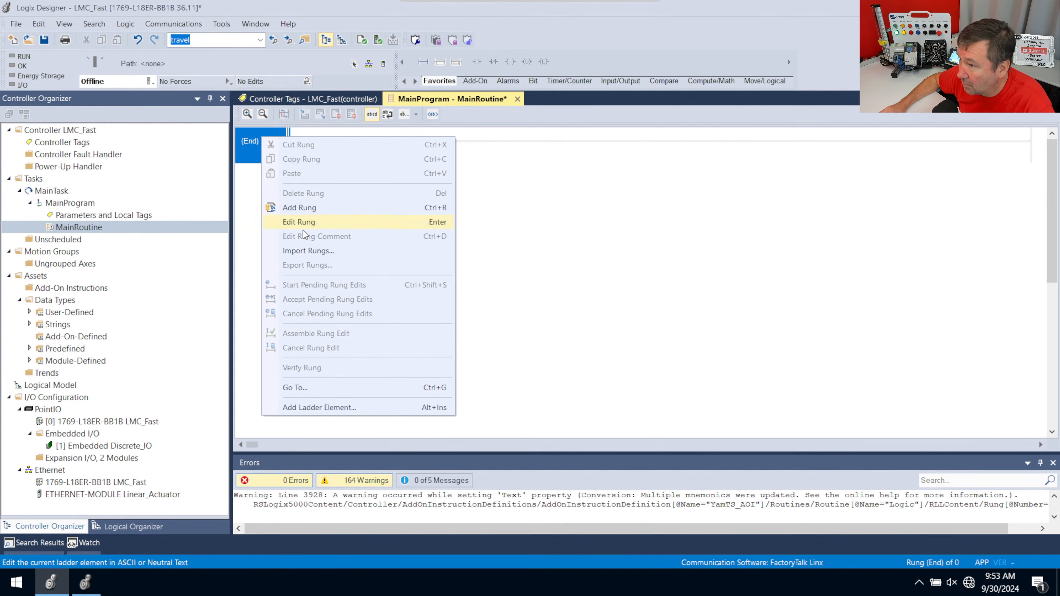
{"action": "left_click", "coordinate": [317, 252]}
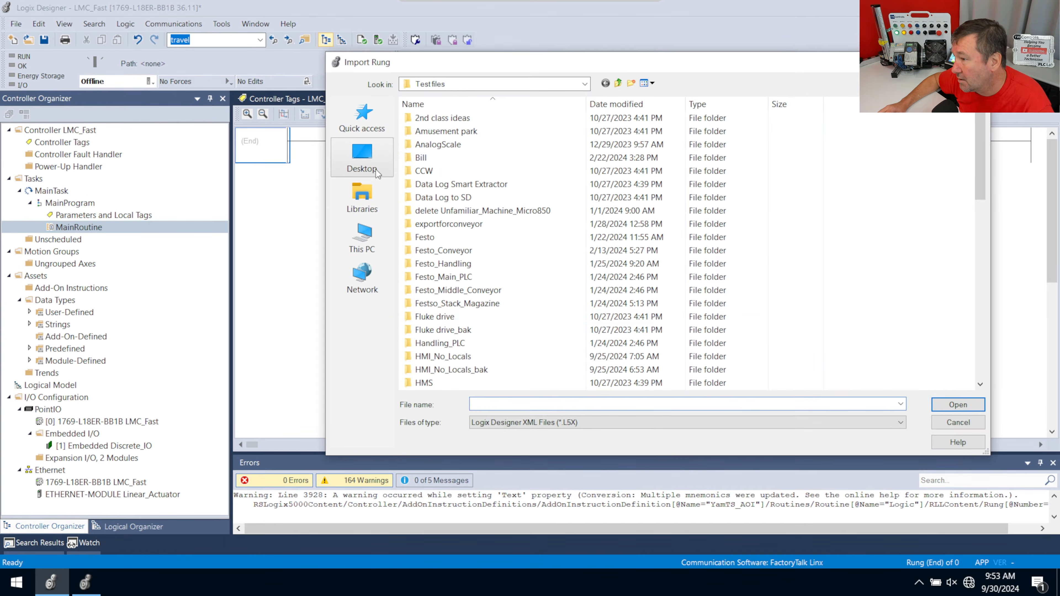
{"action": "left_click", "coordinate": [383, 202]}
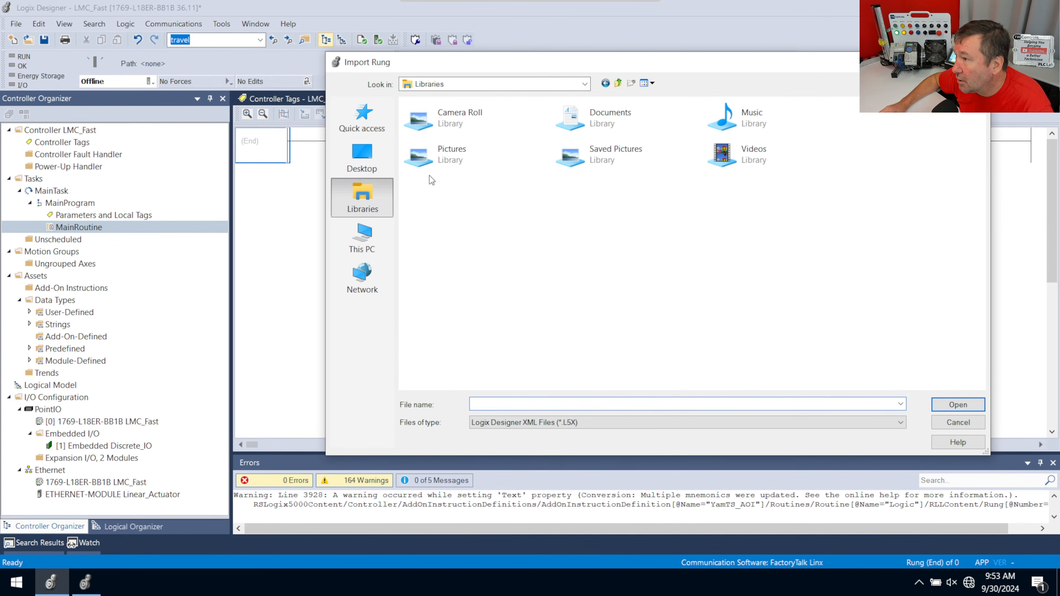
{"action": "double_click", "coordinate": [609, 118]}
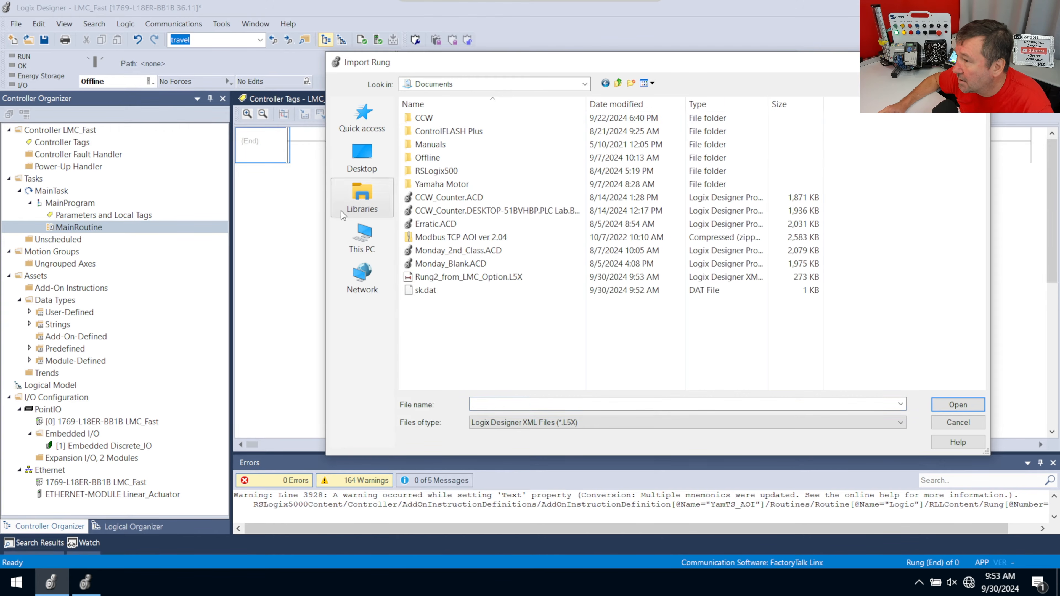
{"action": "left_click", "coordinate": [478, 277]}
{"action": "left_click", "coordinate": [951, 406]}
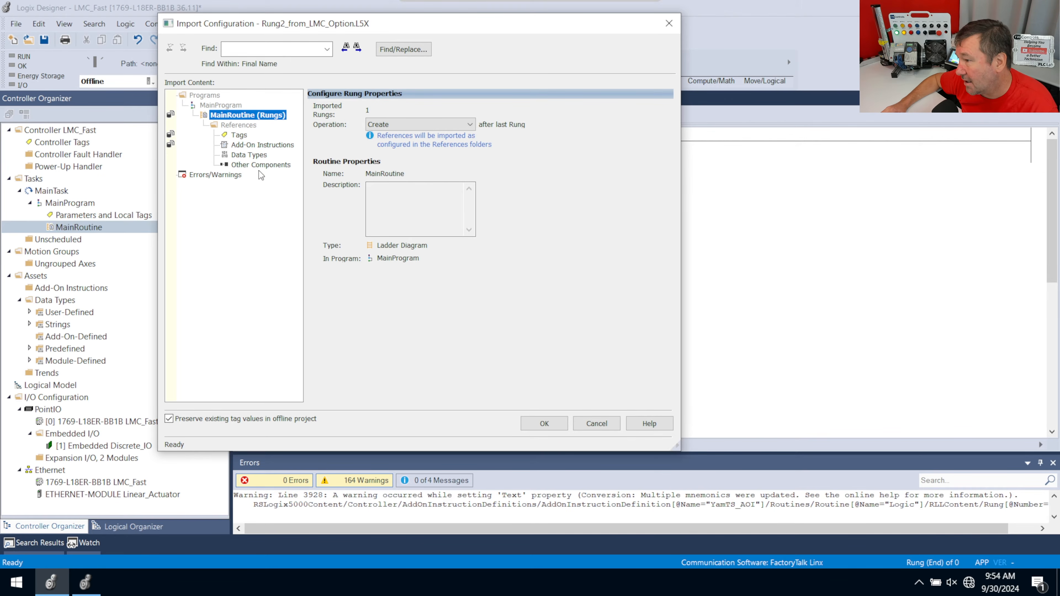
{"action": "left_click", "coordinate": [539, 421]}
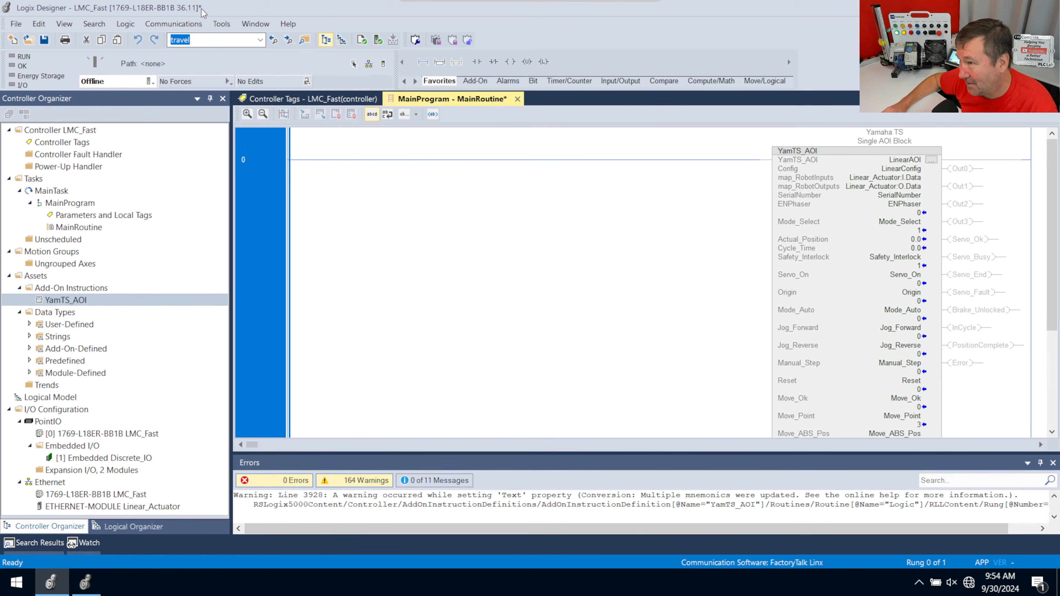
Download the project to the 1769-L18ER-BB1B controller at 192.168.1.191 over AB_ETH-1 and return it to Remote Run
{"action": "left_click", "coordinate": [195, 28]}
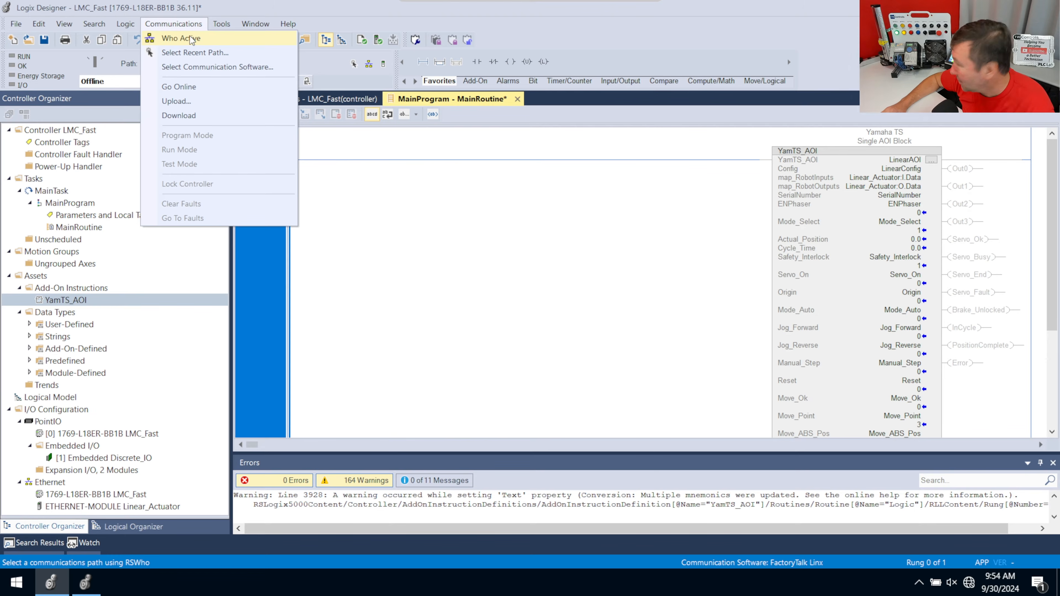
{"action": "left_click", "coordinate": [191, 39]}
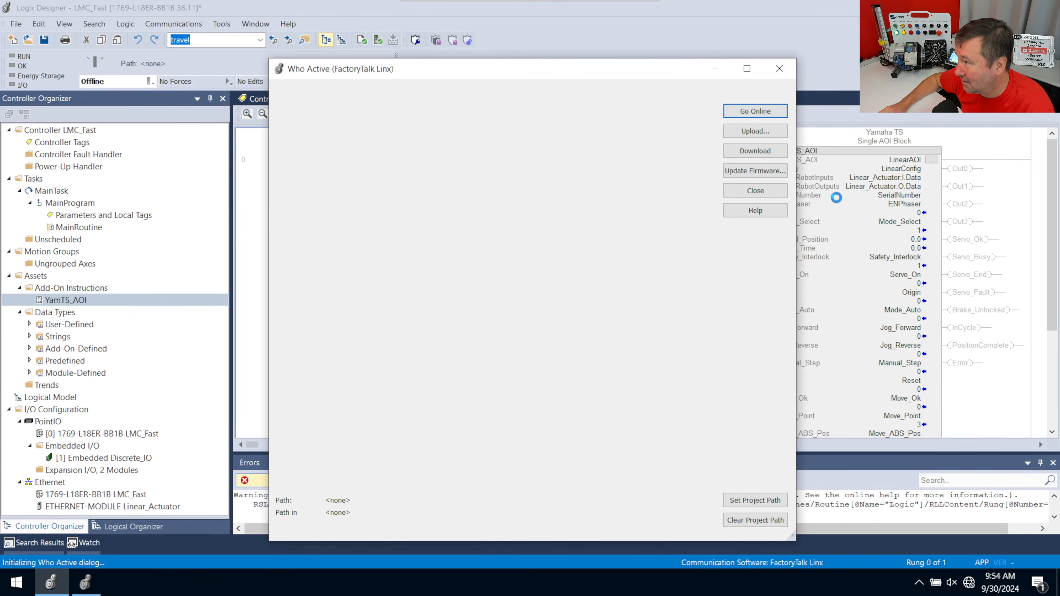
{"action": "double_click", "coordinate": [351, 162]}
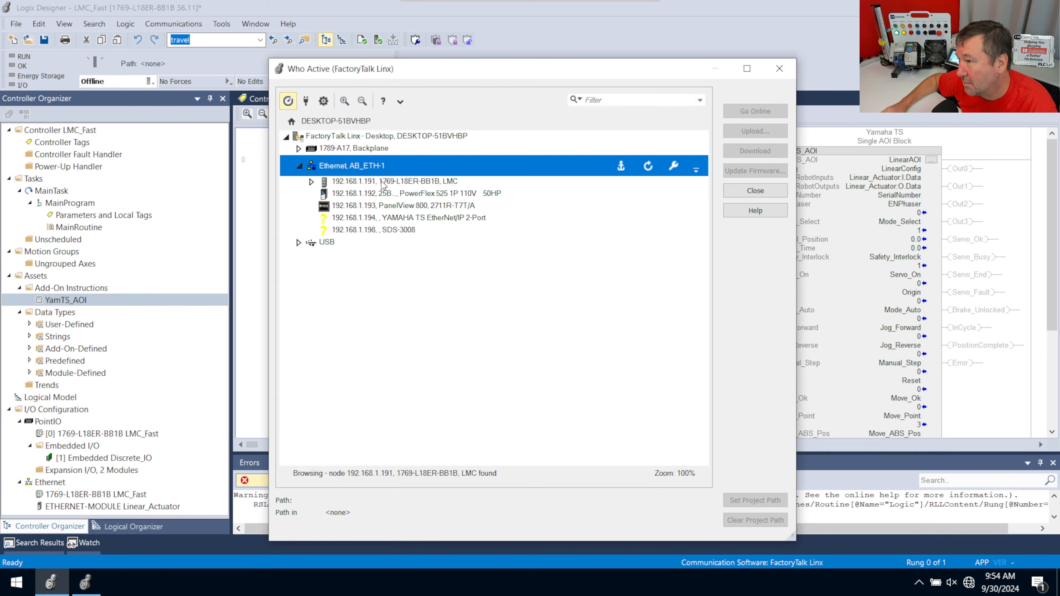
{"action": "left_click", "coordinate": [543, 182]}
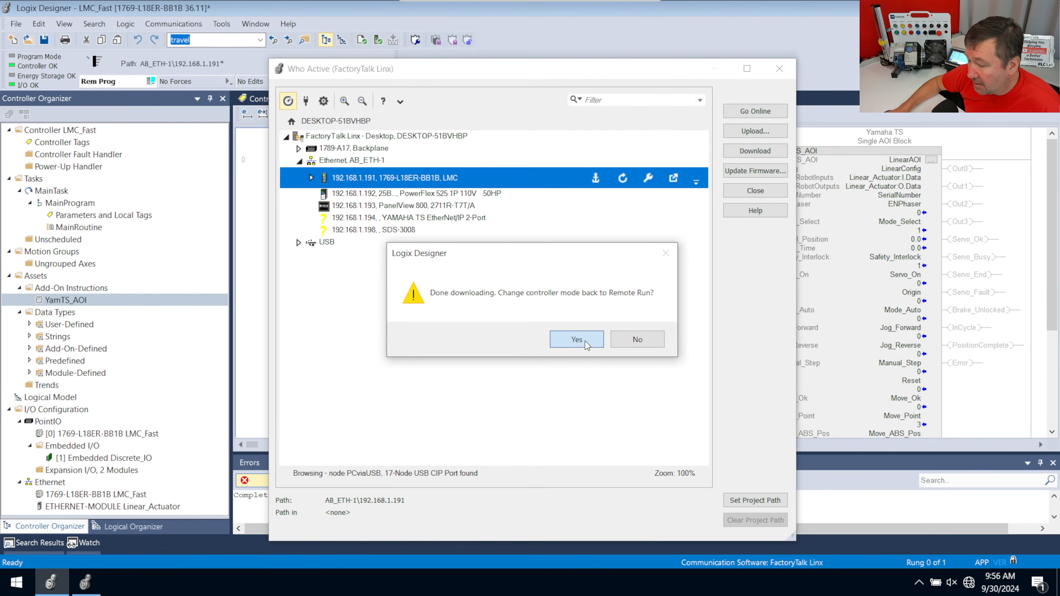
{"action": "left_click", "coordinate": [577, 339]}
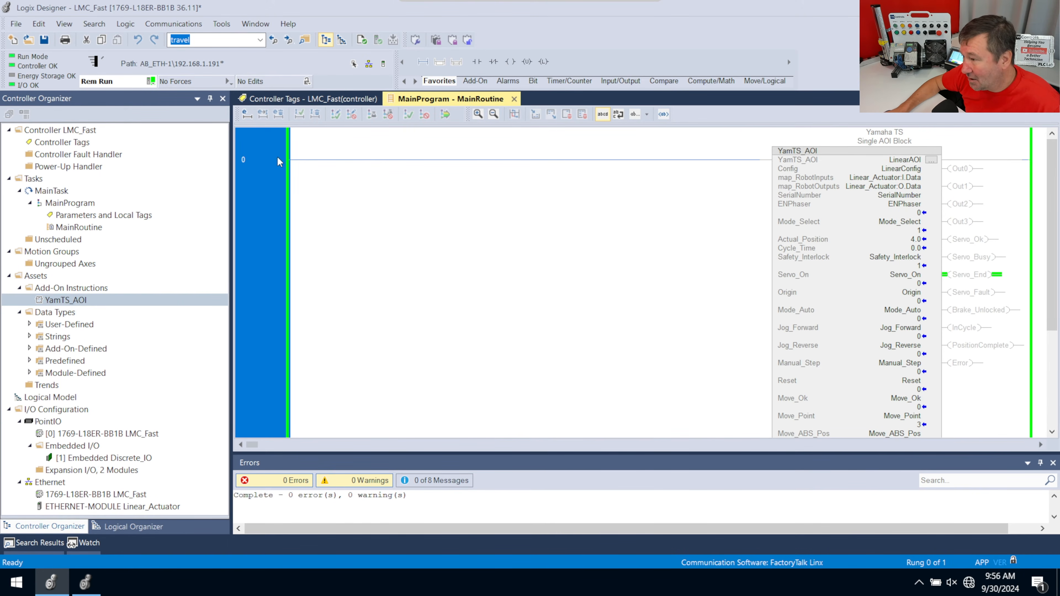
Hide the Errors pane and set Servo_On and Origin to 1 on the YamTS_AOI block to enable and home the actuator
{"action": "left_click", "coordinate": [1045, 463]}
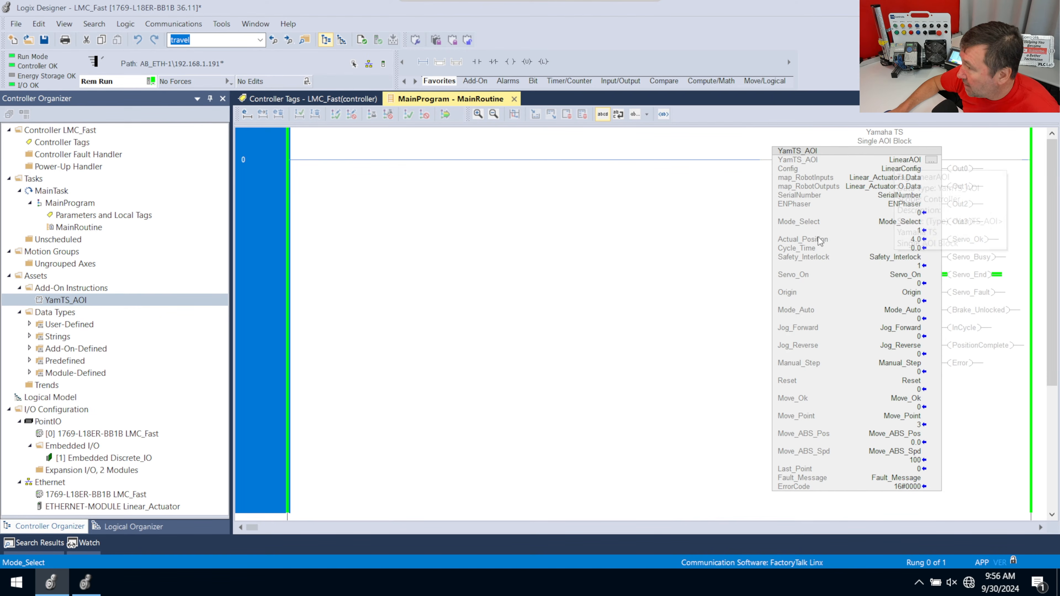
{"action": "left_click", "coordinate": [906, 283]}
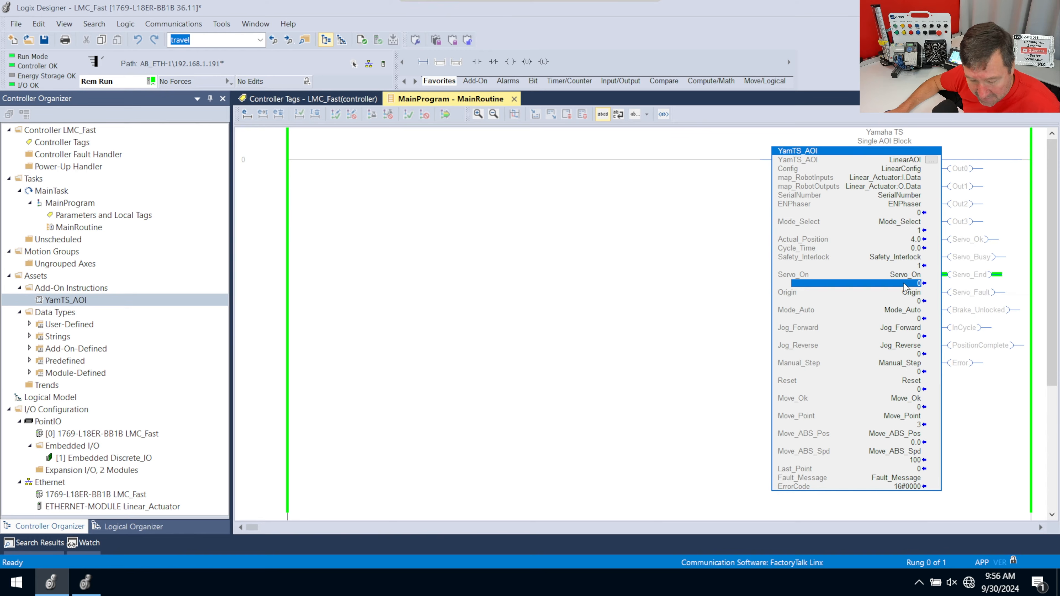
{"action": "type", "text": "1"}
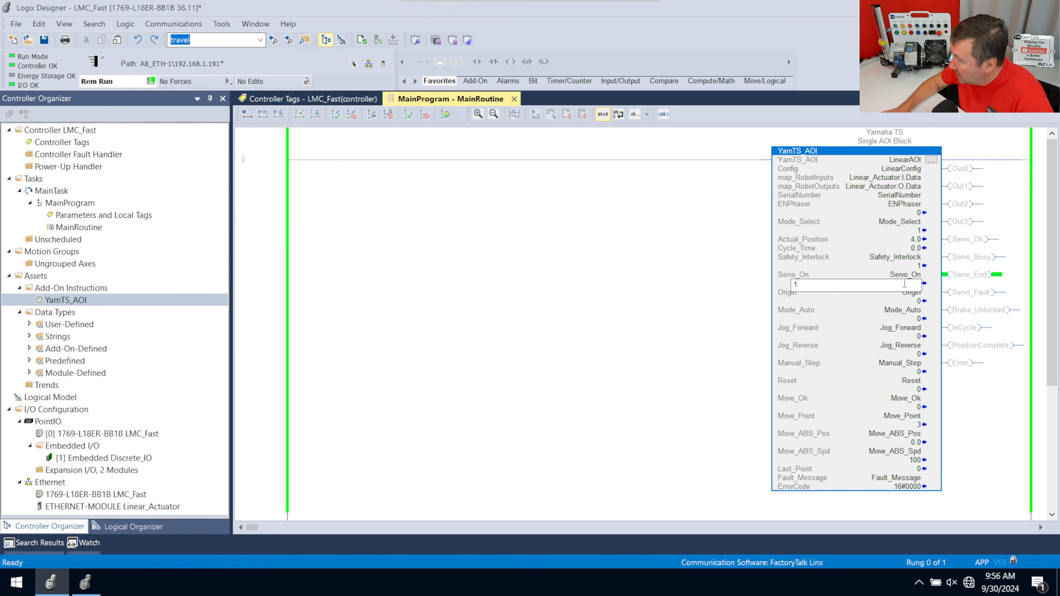
{"action": "key", "text": "Return"}
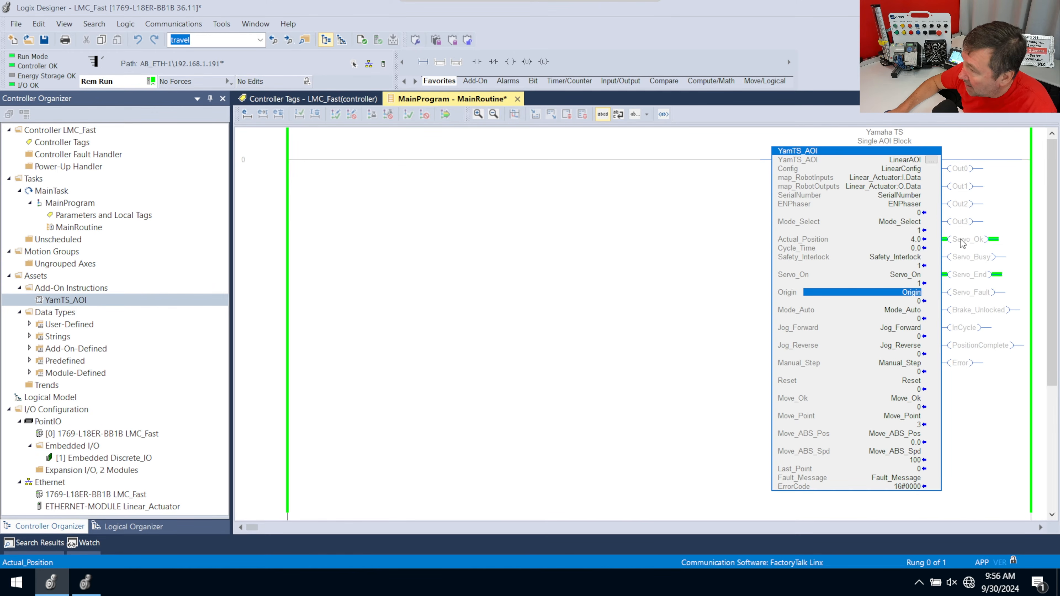
{"action": "left_click", "coordinate": [913, 302]}
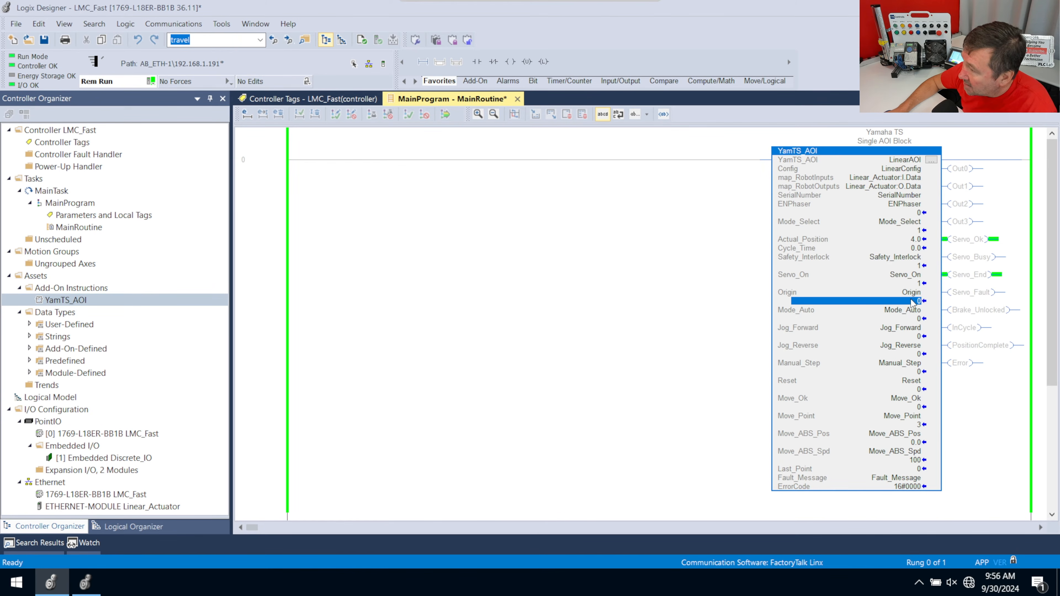
{"action": "type", "text": "1"}
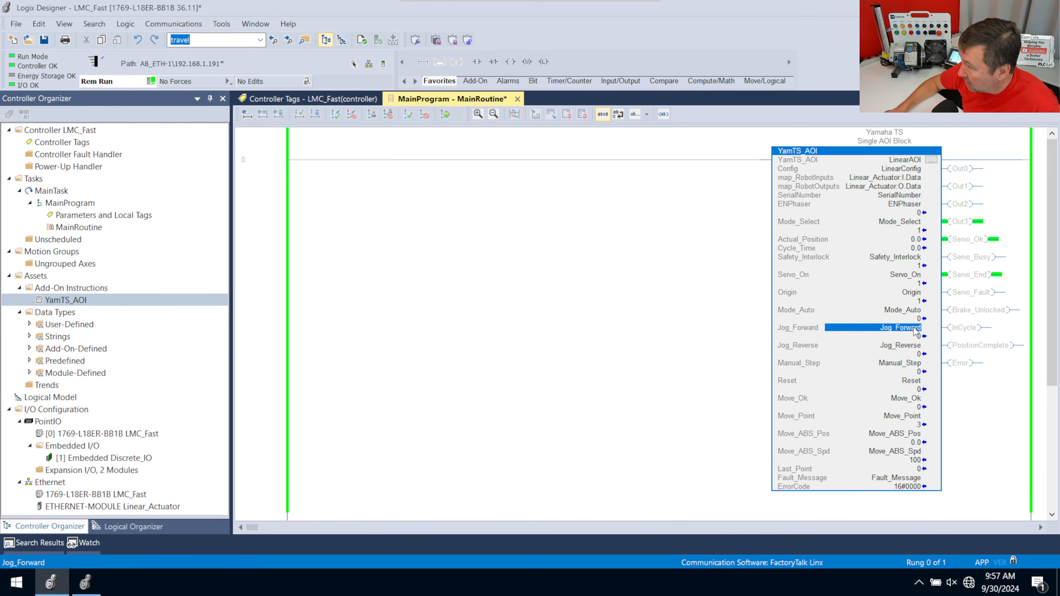
Jog the actuator forward with Jog_Forward, and jog it back by setting Jog_Reverse to 1
{"action": "mouse_move", "coordinate": [914, 334]}
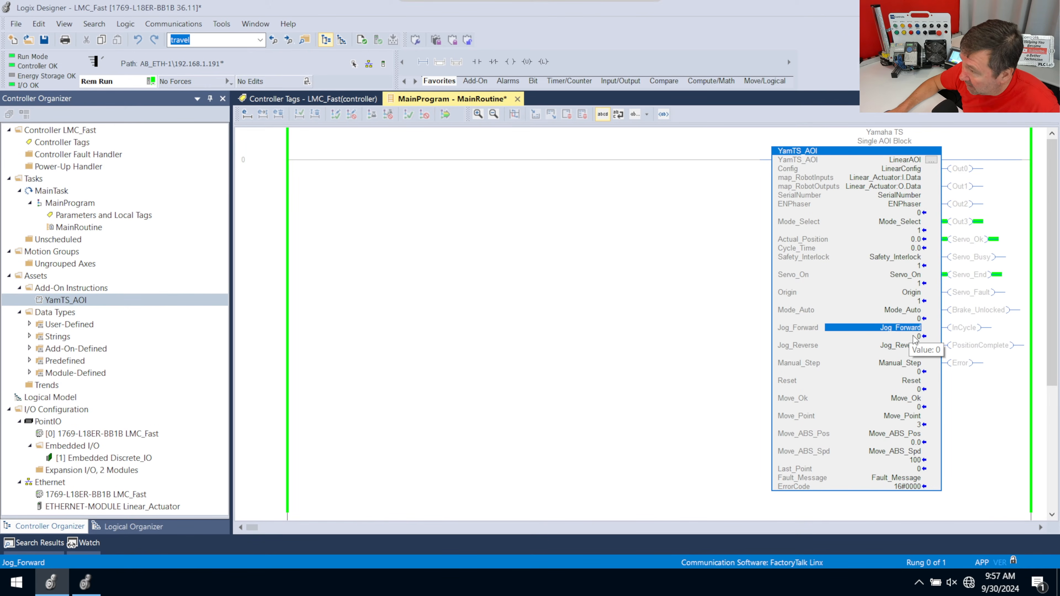
{"action": "left_click", "coordinate": [914, 337]}
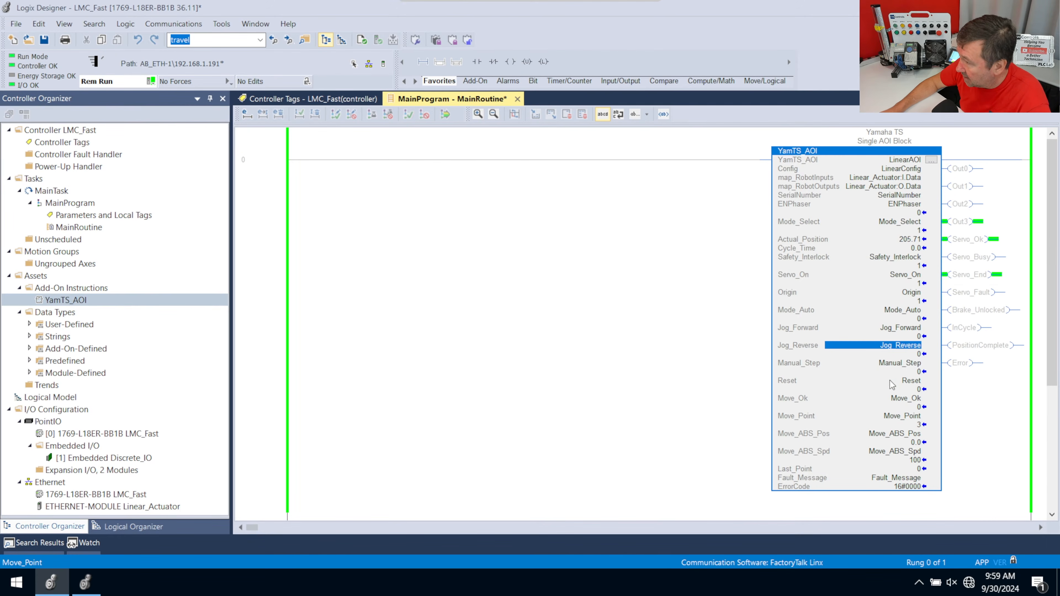
{"action": "left_click", "coordinate": [912, 355]}
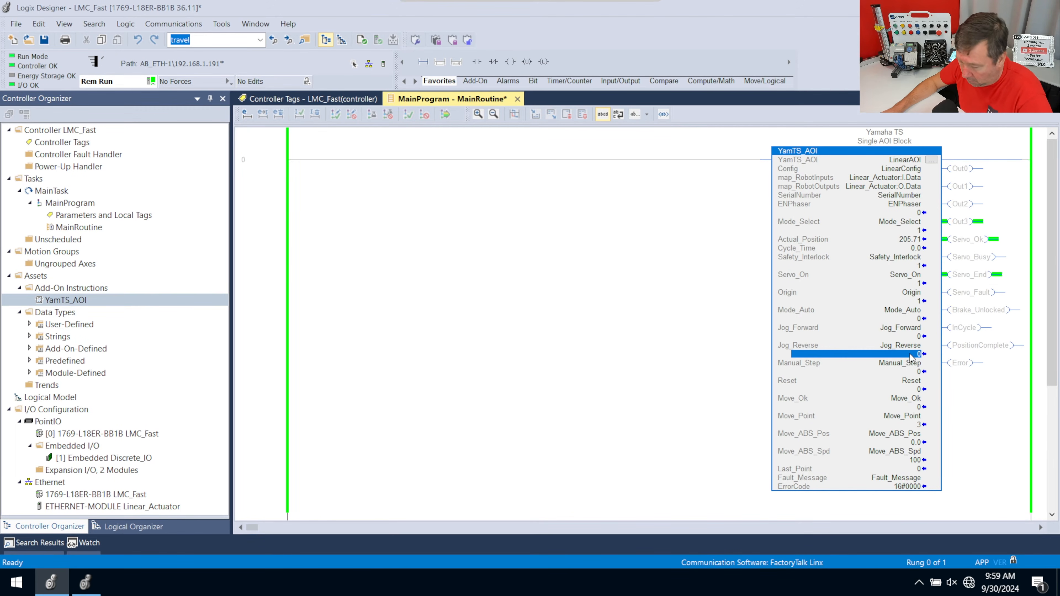
{"action": "type", "text": "1"}
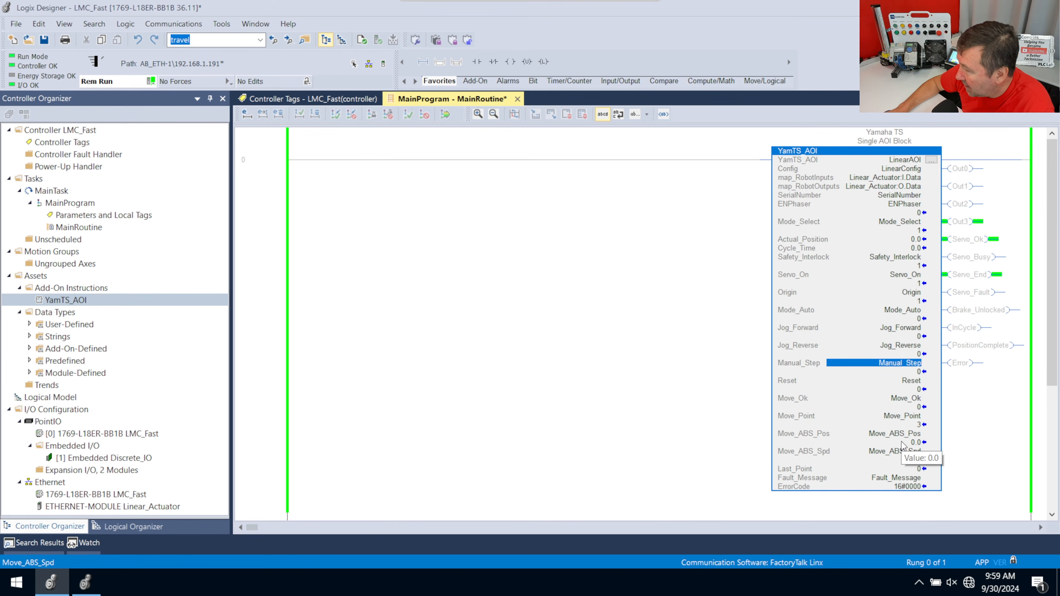
Set the absolute target position Move_ABS_Pos to 100.0 on the YamTS_AOI block
{"action": "left_click", "coordinate": [898, 461]}
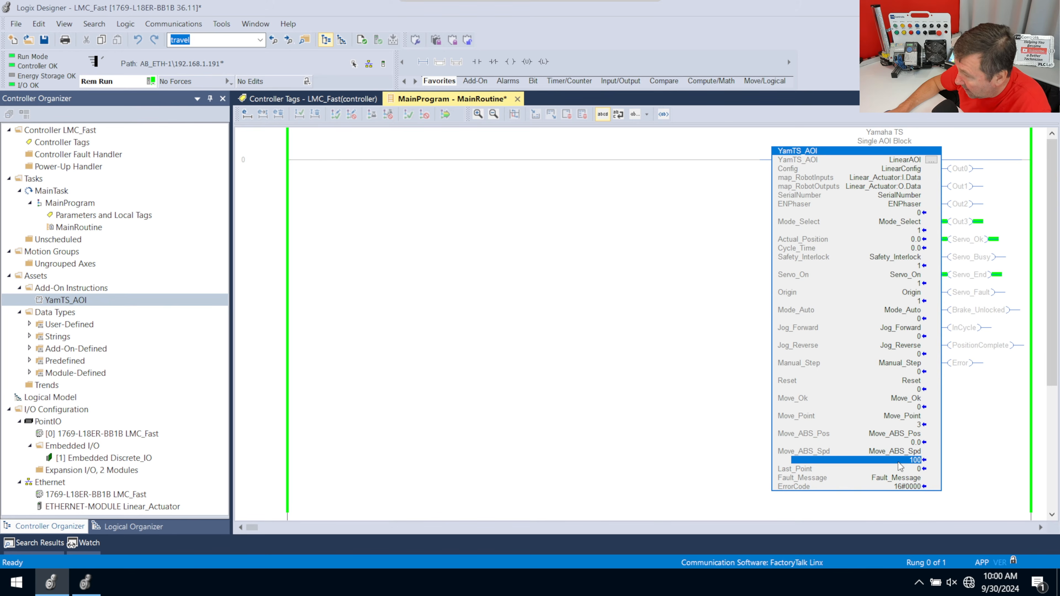
{"action": "left_click", "coordinate": [893, 442]}
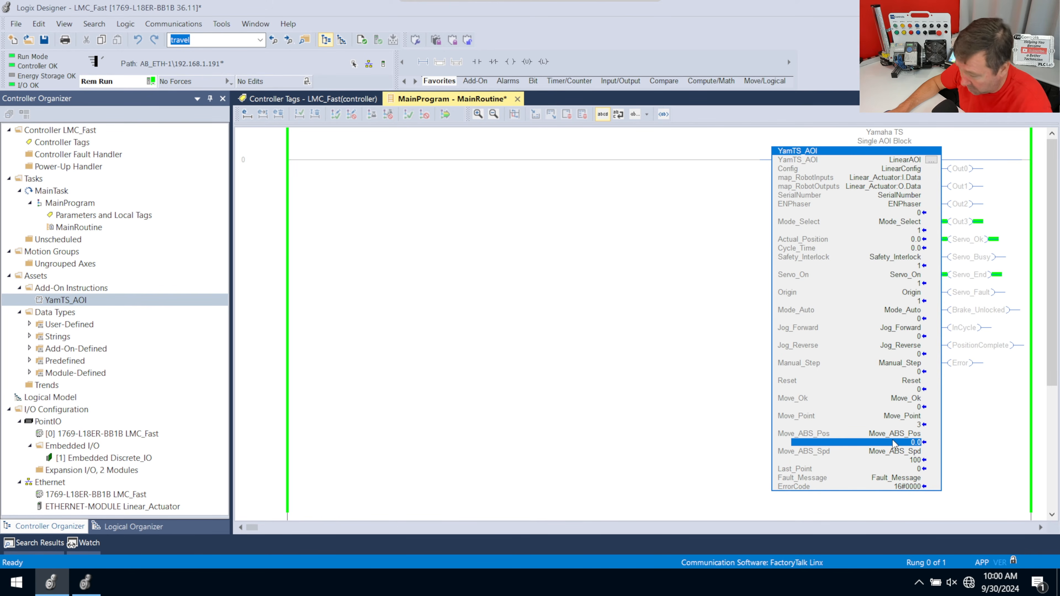
{"action": "key", "text": "Down"}
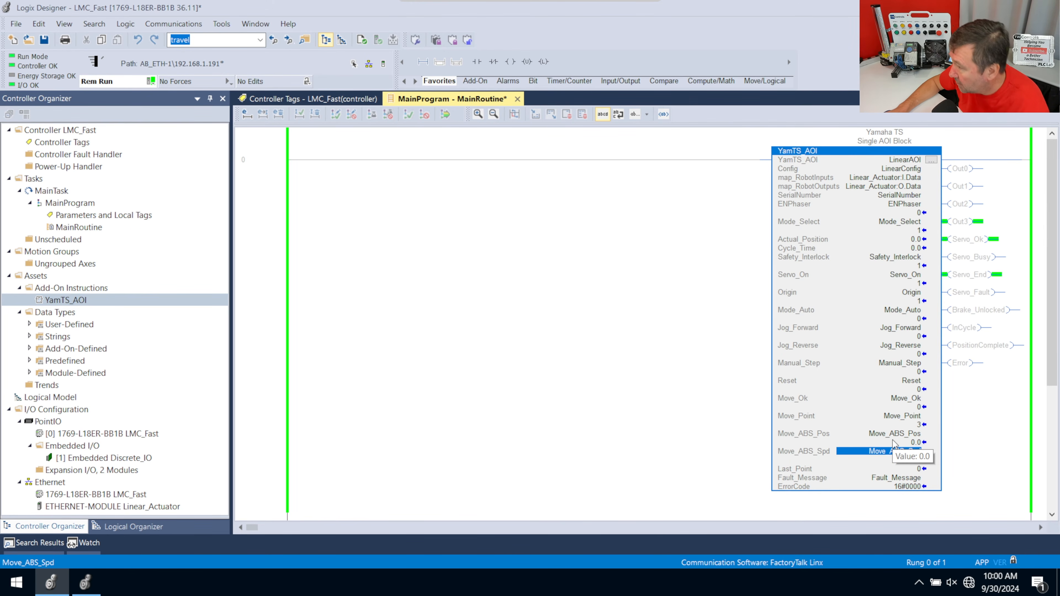
Set Move_Ok and Mode_Auto to 1 to run the actuator to its absolute target position
{"action": "left_click", "coordinate": [916, 407]}
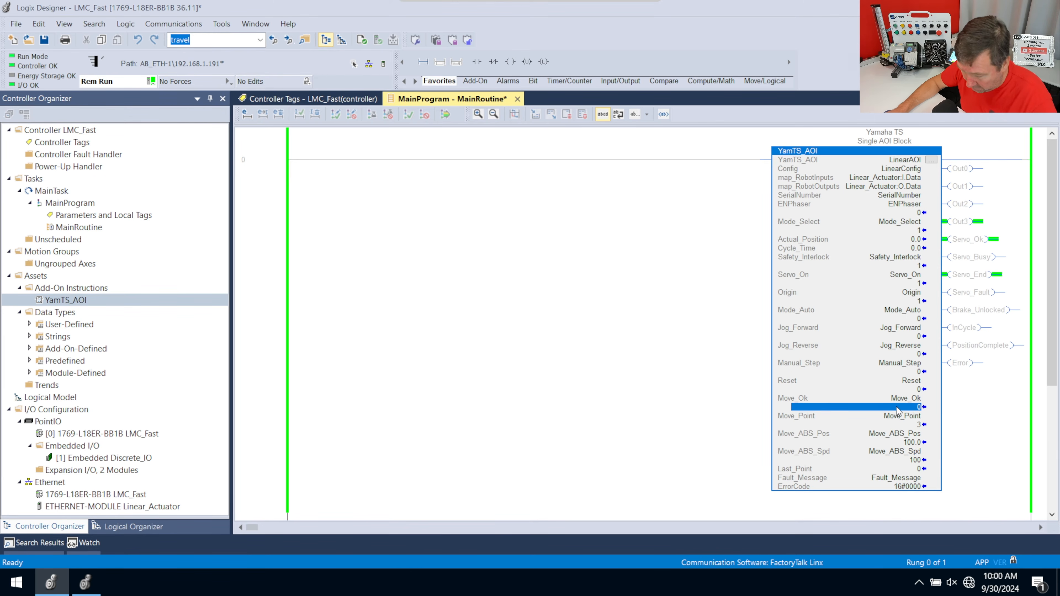
{"action": "type", "text": "1"}
{"action": "key", "text": "Return"}
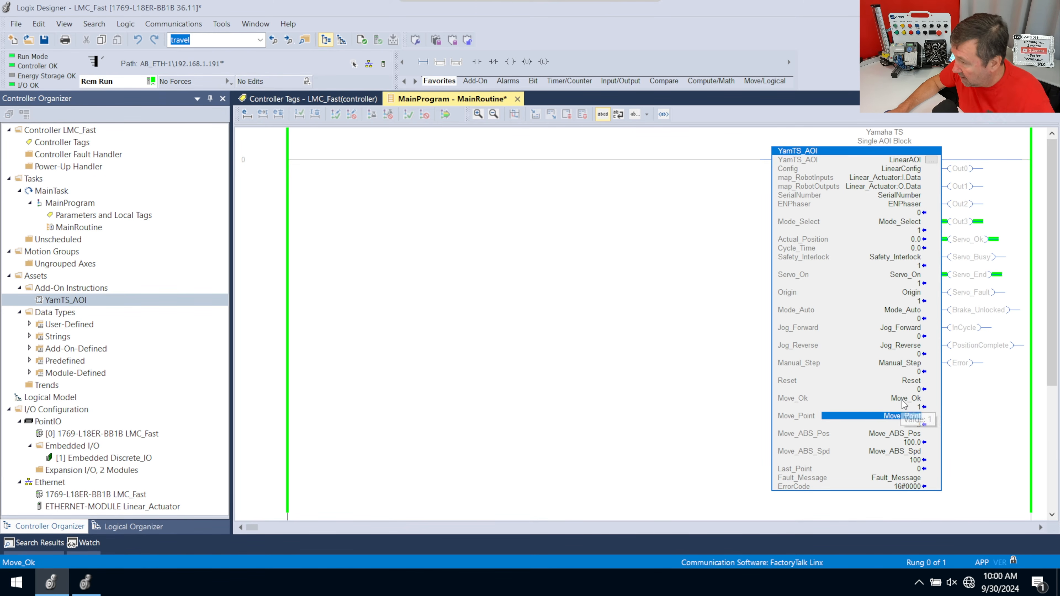
{"action": "left_click", "coordinate": [895, 320]}
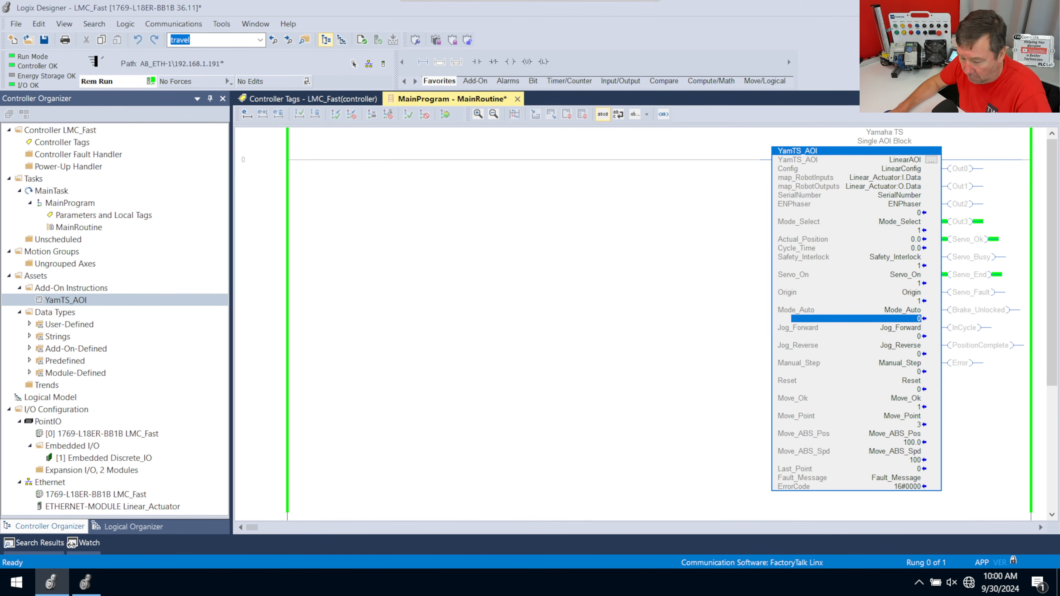
{"action": "type", "text": "1"}
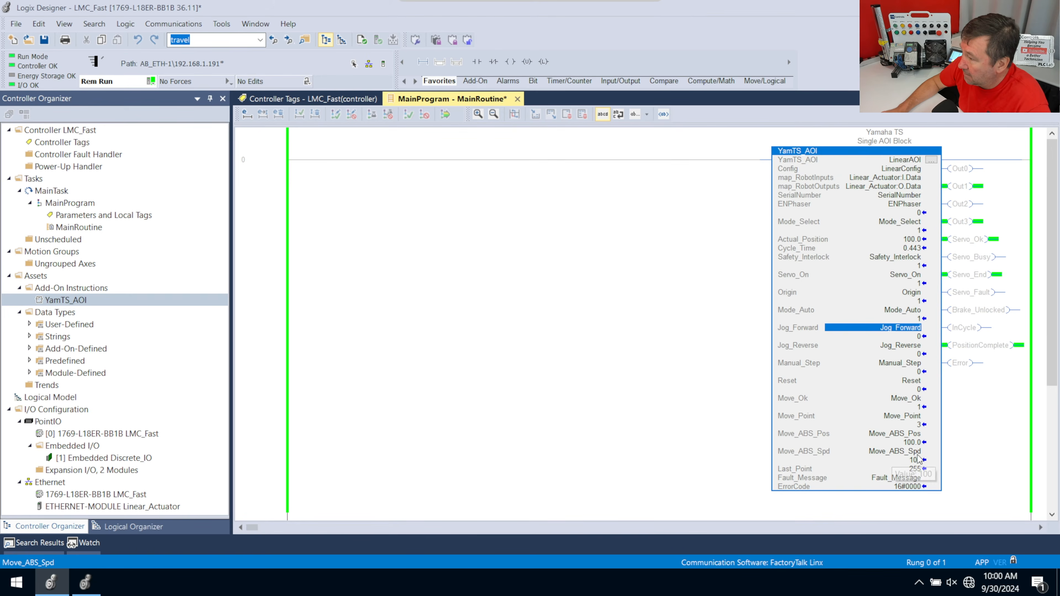
Enter 30 as the new Move_ABS_Pos target position on the YamTS_AOI block
{"action": "left_click", "coordinate": [913, 441]}
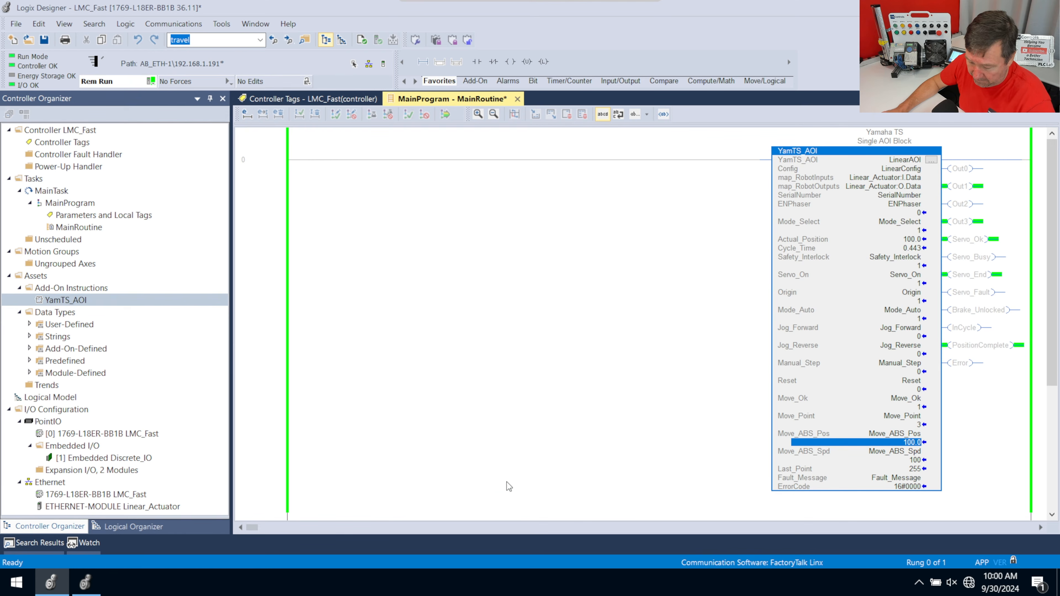
{"action": "type", "text": "30"}
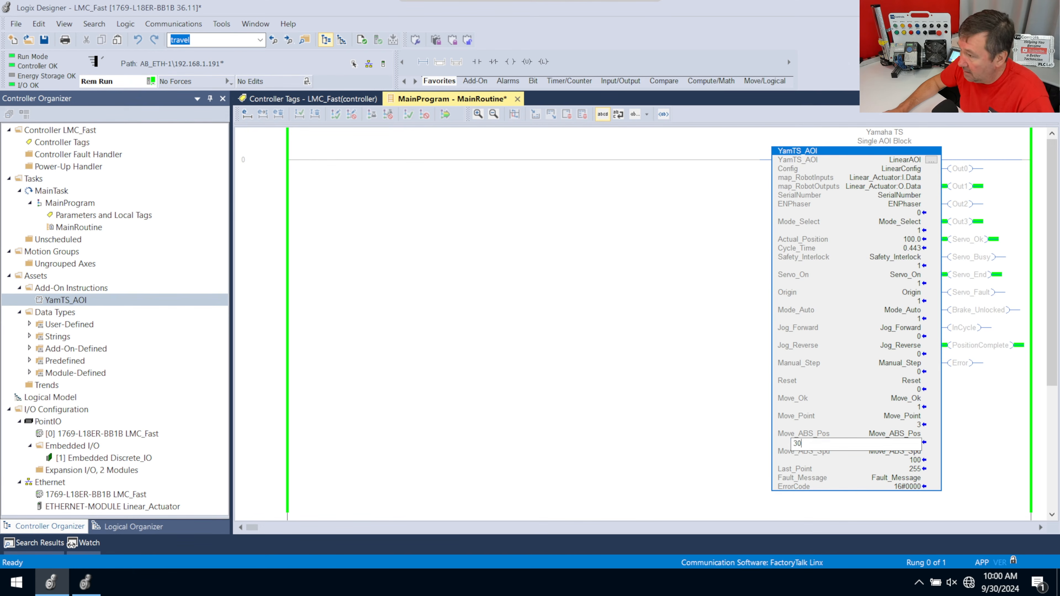